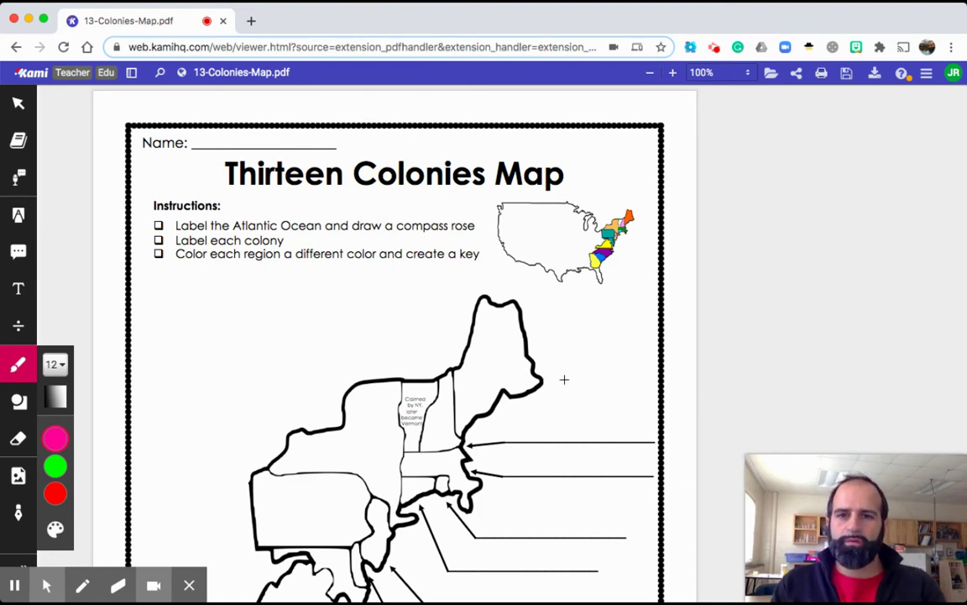
- Zoom the blank Thirteen Colonies worksheet in to 115%
scroll(565, 380, up, 3)
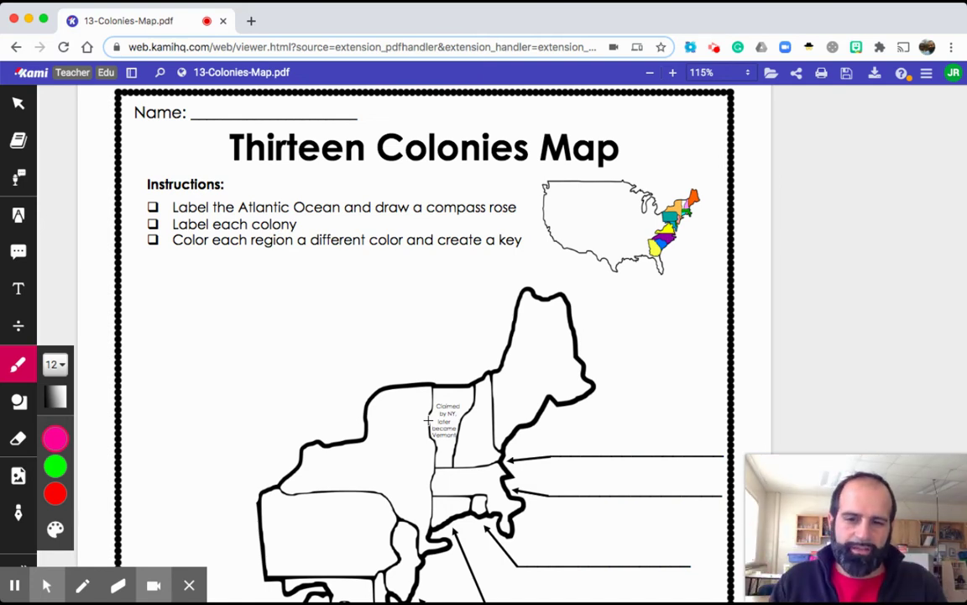
scroll(428, 420, down, 5)
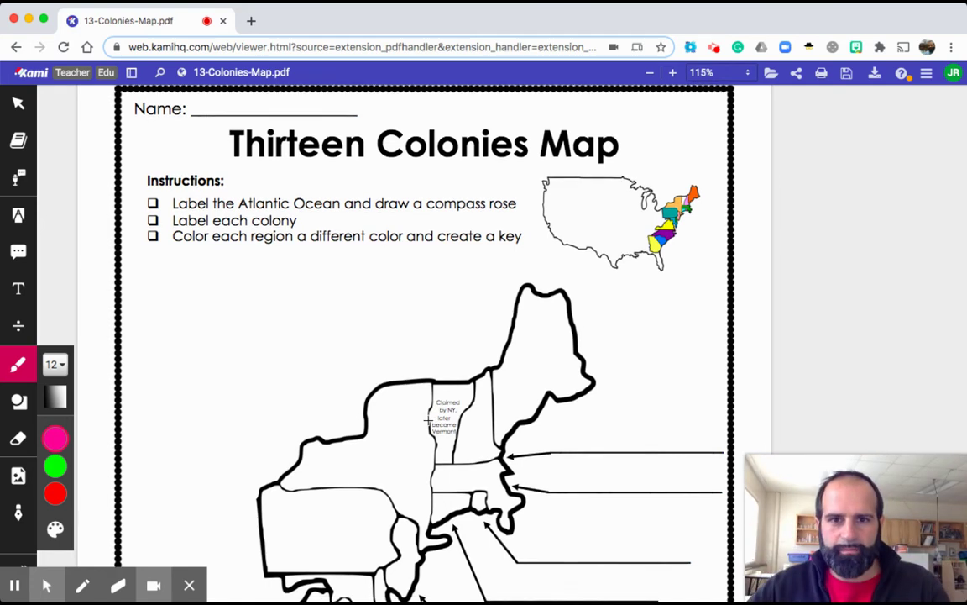
scroll(428, 419, down, 13)
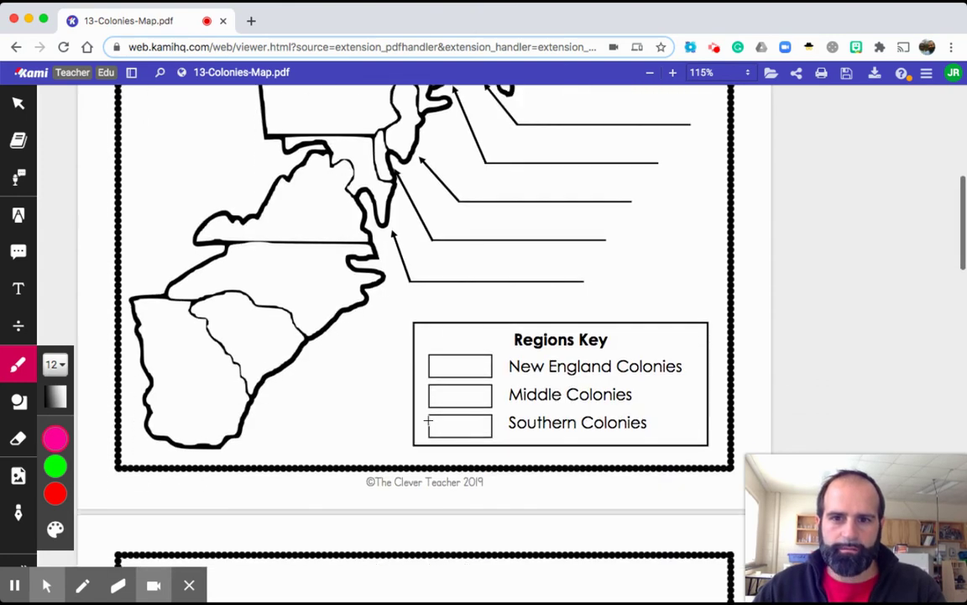
scroll(428, 420, down, 6)
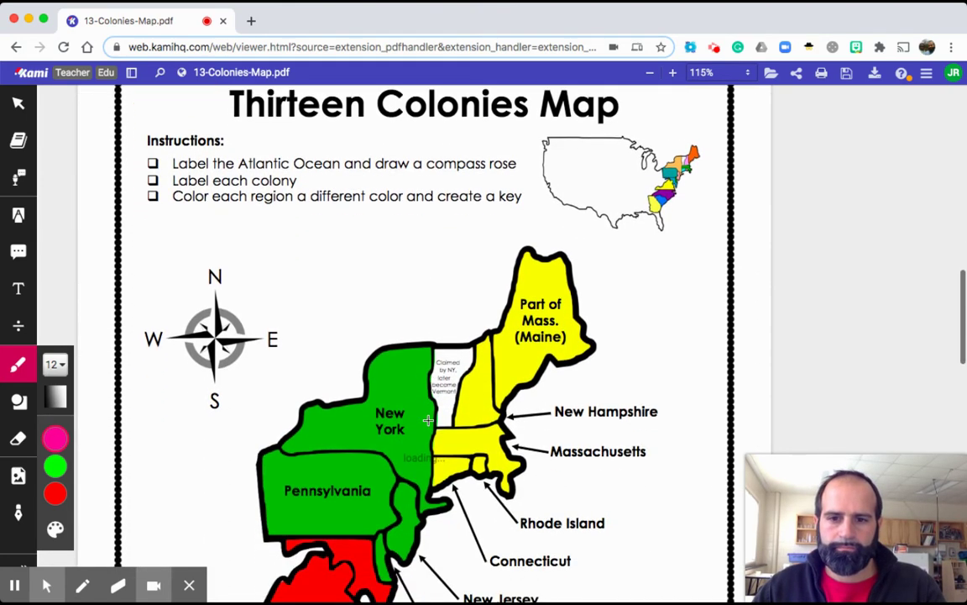
scroll(428, 420, down, 1)
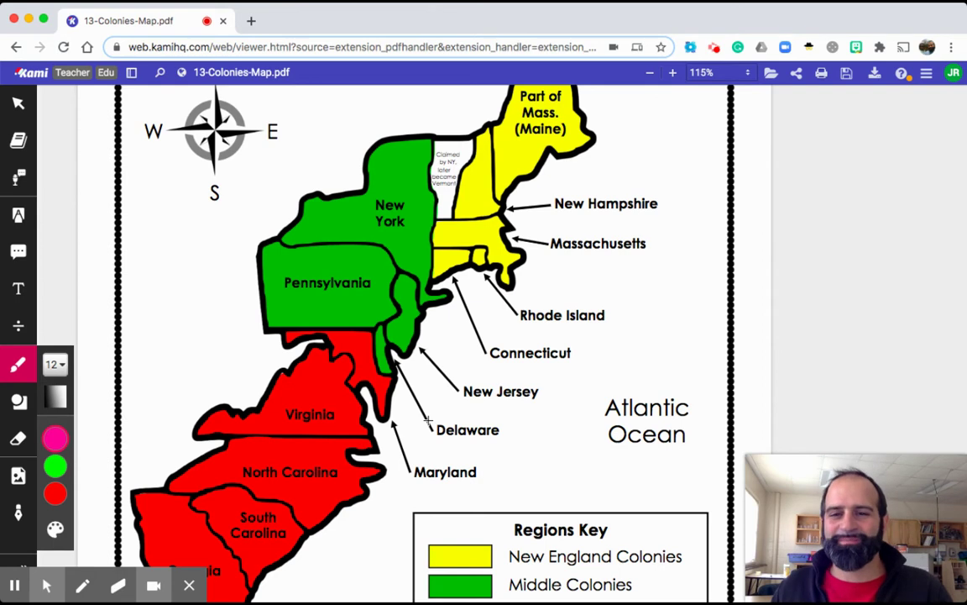
scroll(428, 420, down, 2)
scroll(429, 420, up, 1)
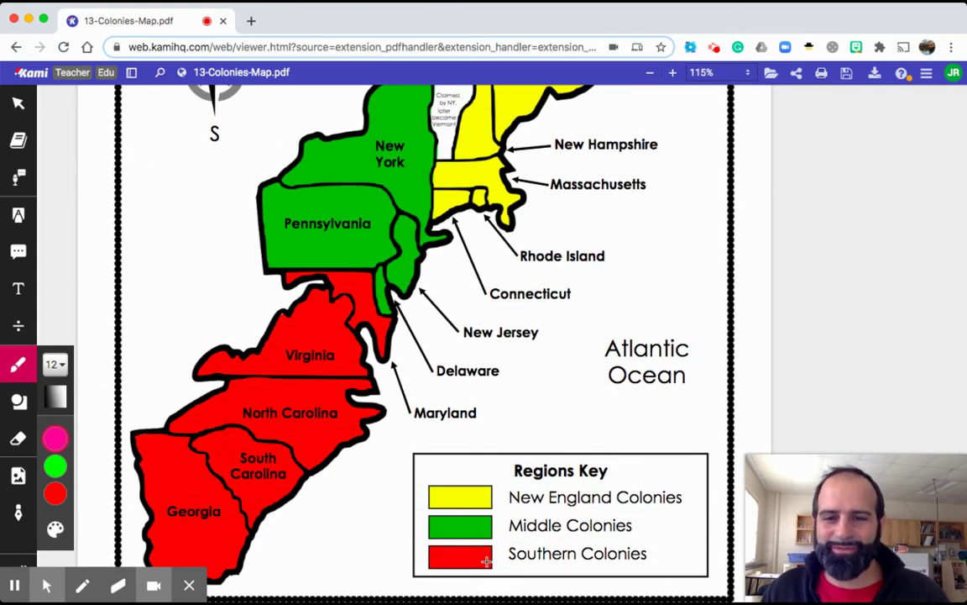
scroll(311, 359, up, 2)
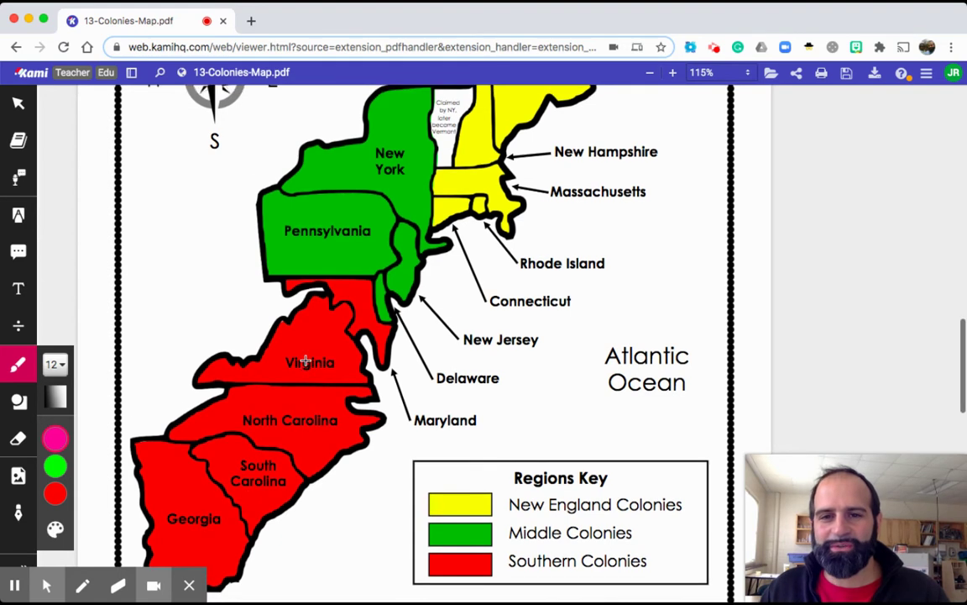
scroll(386, 335, up, 7)
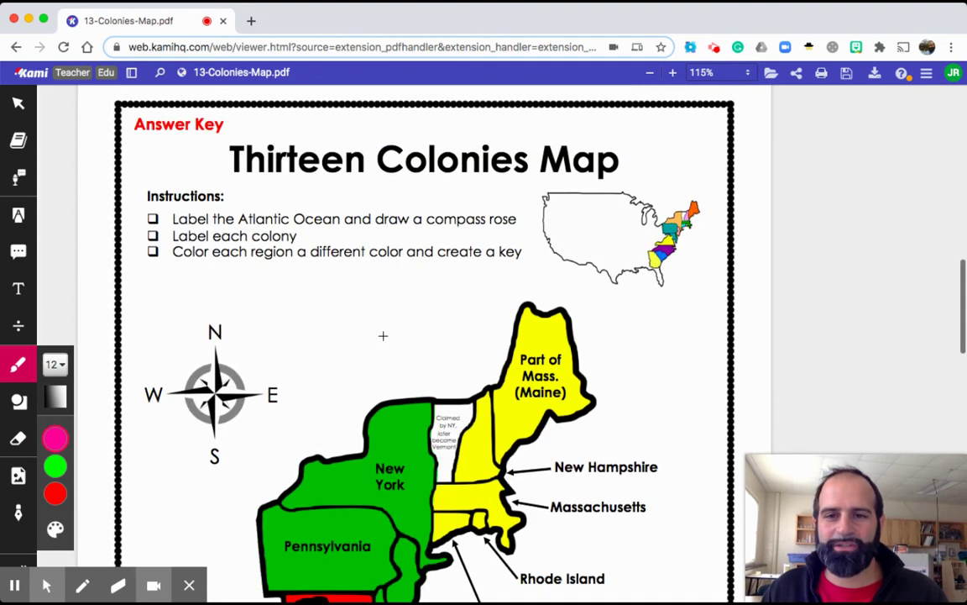
scroll(382, 335, up, 10)
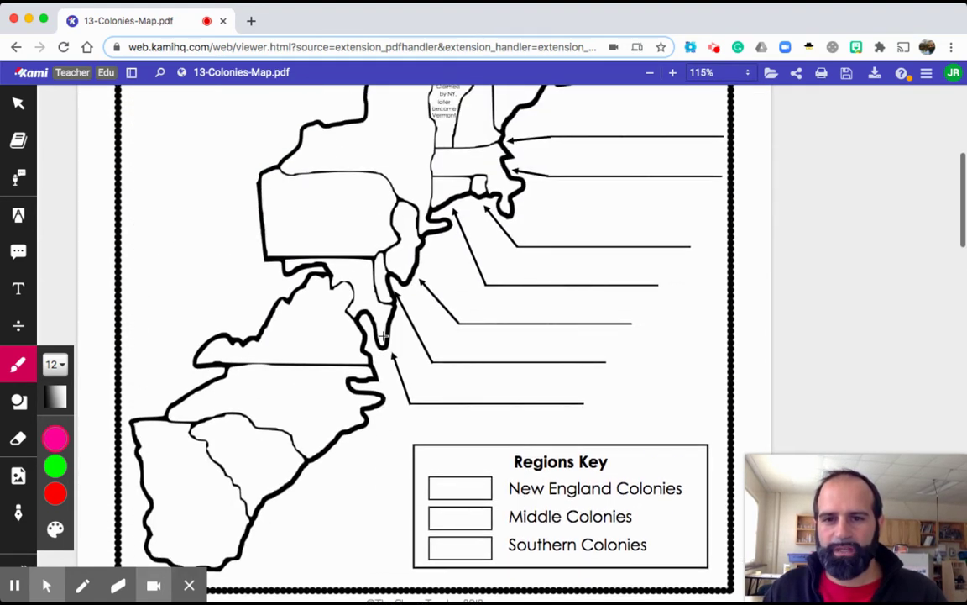
- Place a new 24px text box inside Maine at the top of the map
scroll(382, 335, up, 2)
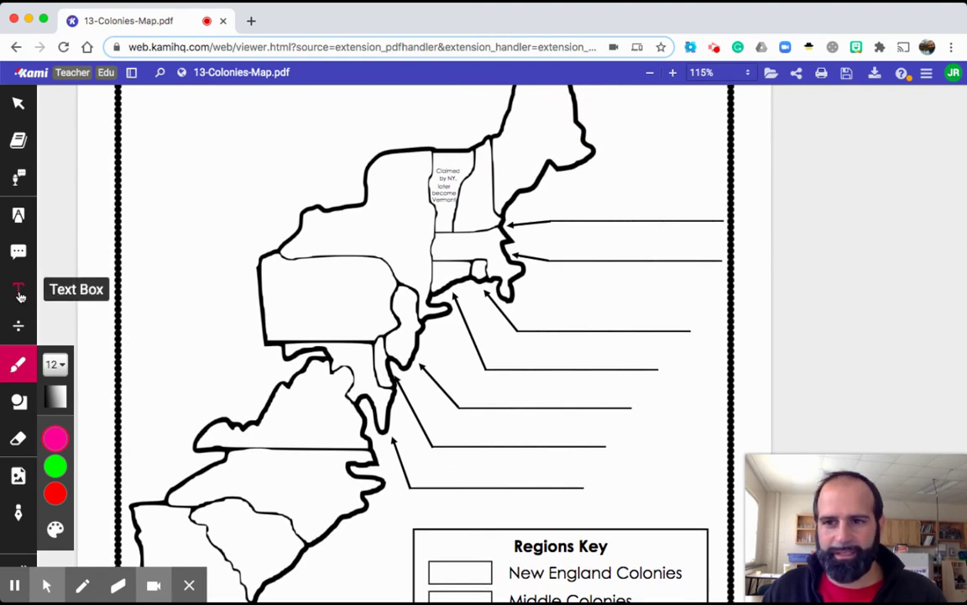
scroll(383, 360, up, 2)
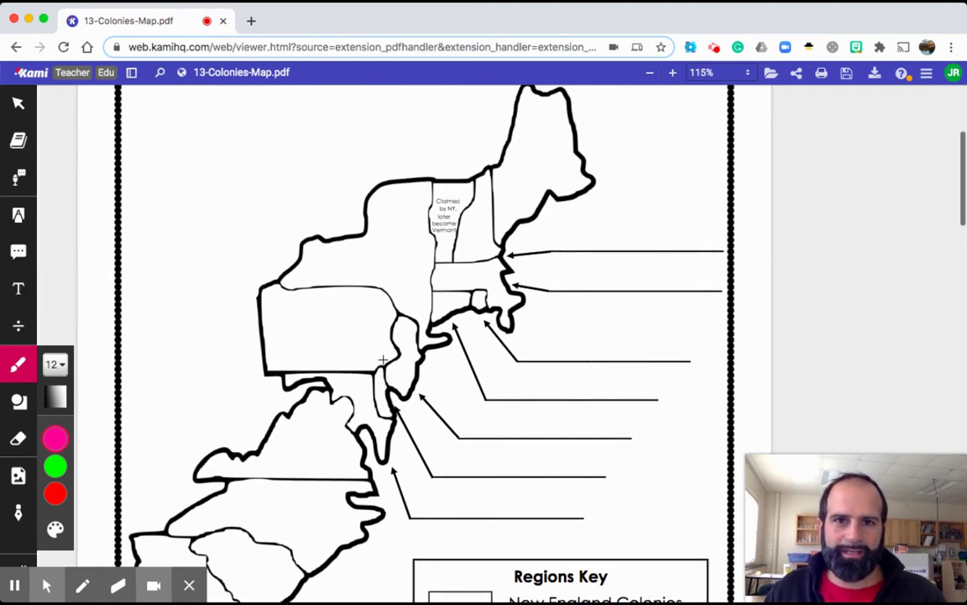
scroll(383, 359, up, 1)
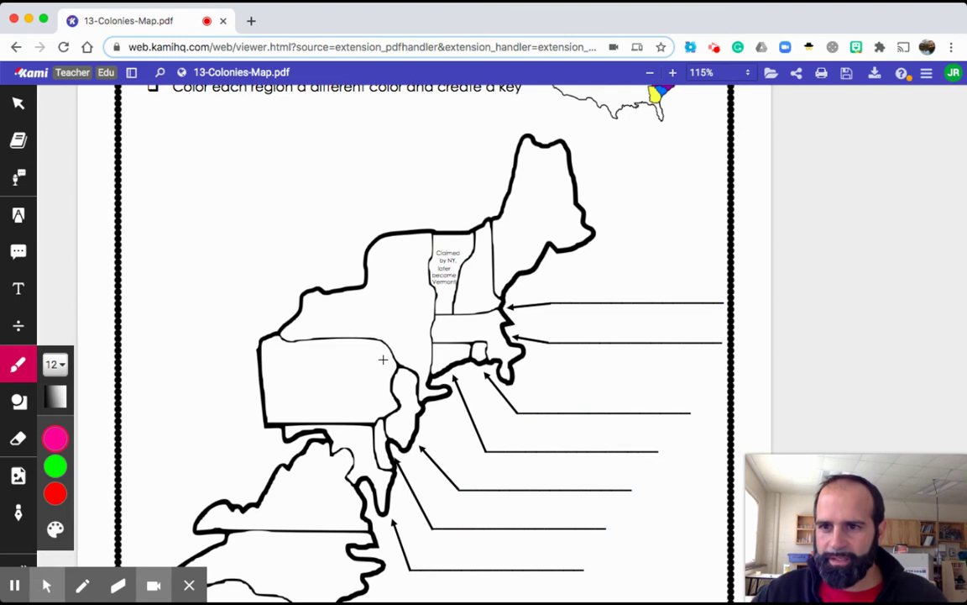
click(20, 289)
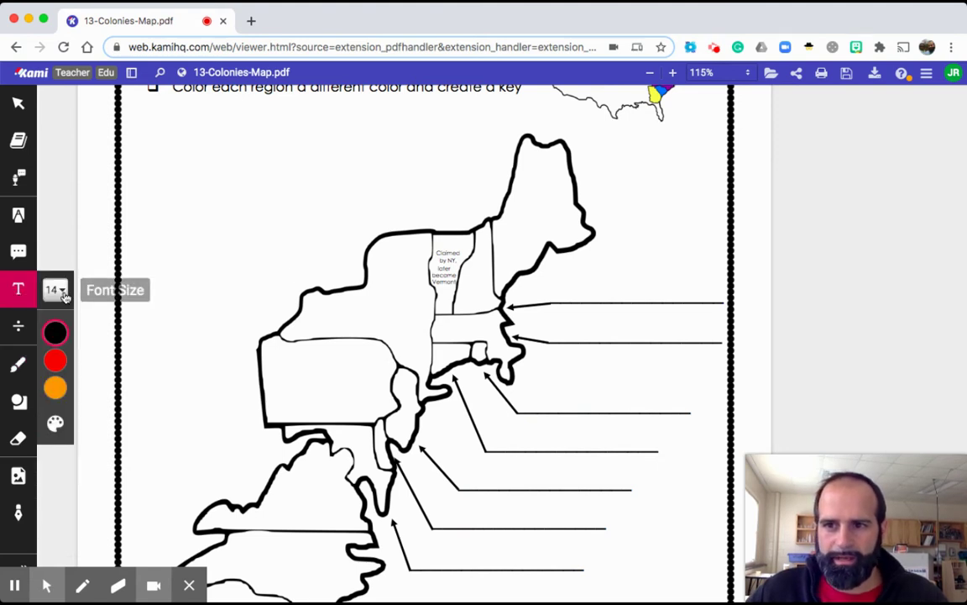
click(55, 289)
mouse_move(111, 406)
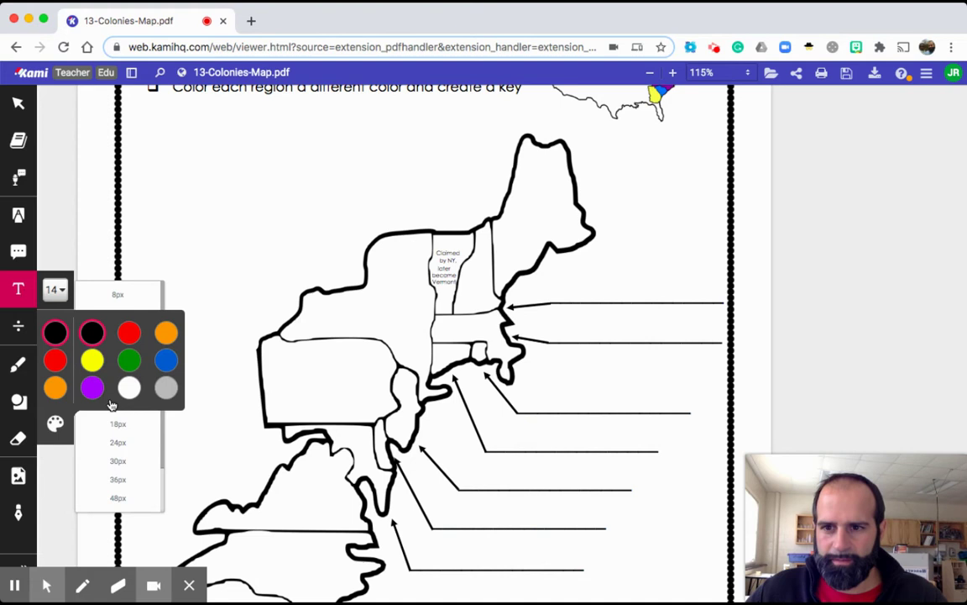
click(117, 442)
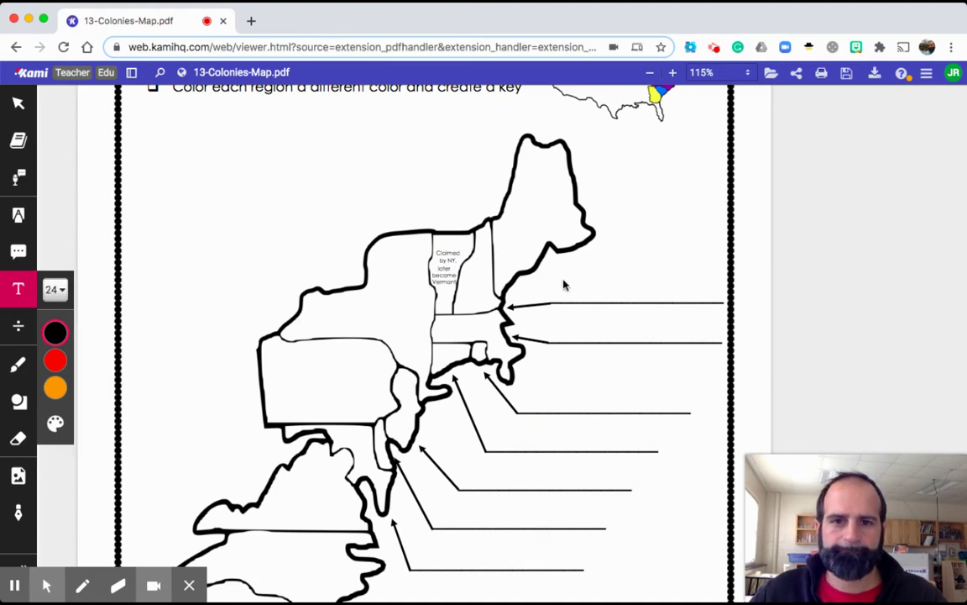
click(517, 197)
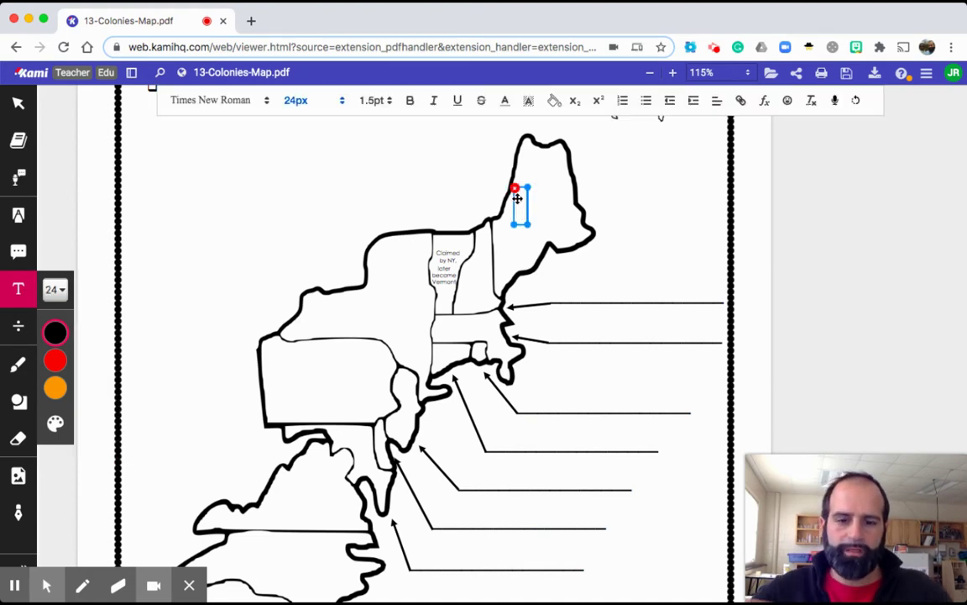
- Type 'Maine (part of Massachusetts)' into the Maine text box
text(Maine)
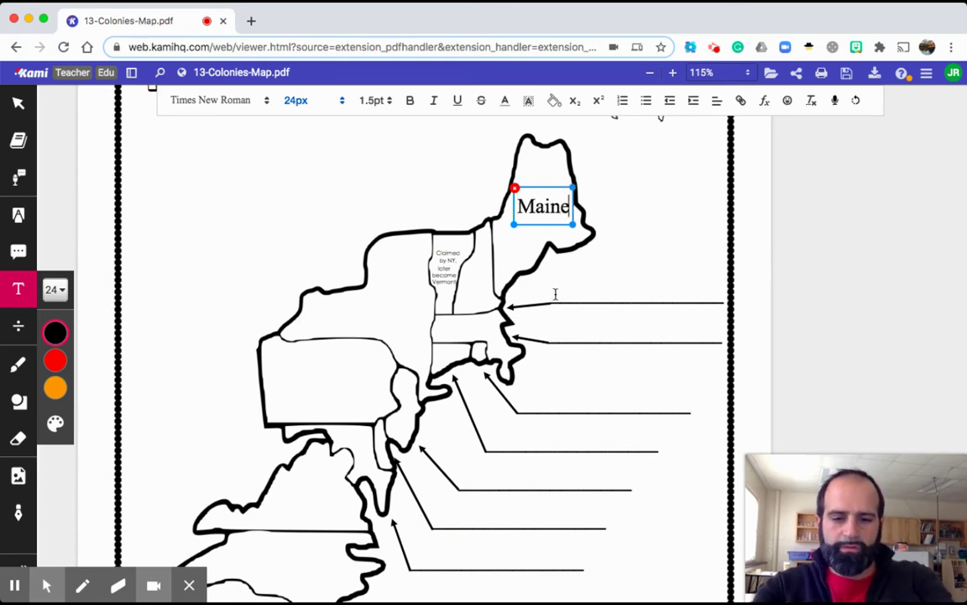
text( (par)
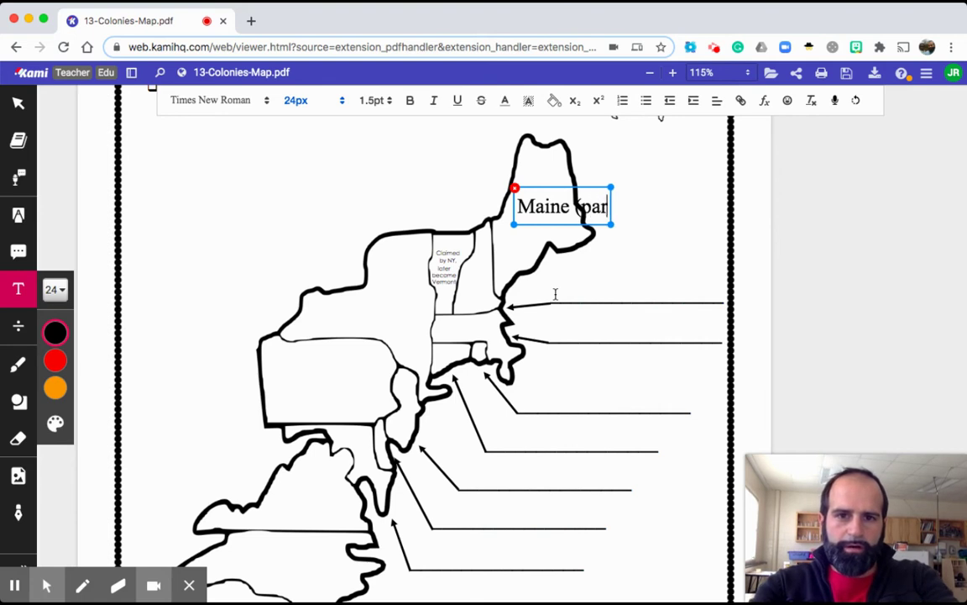
text(t of Mass)
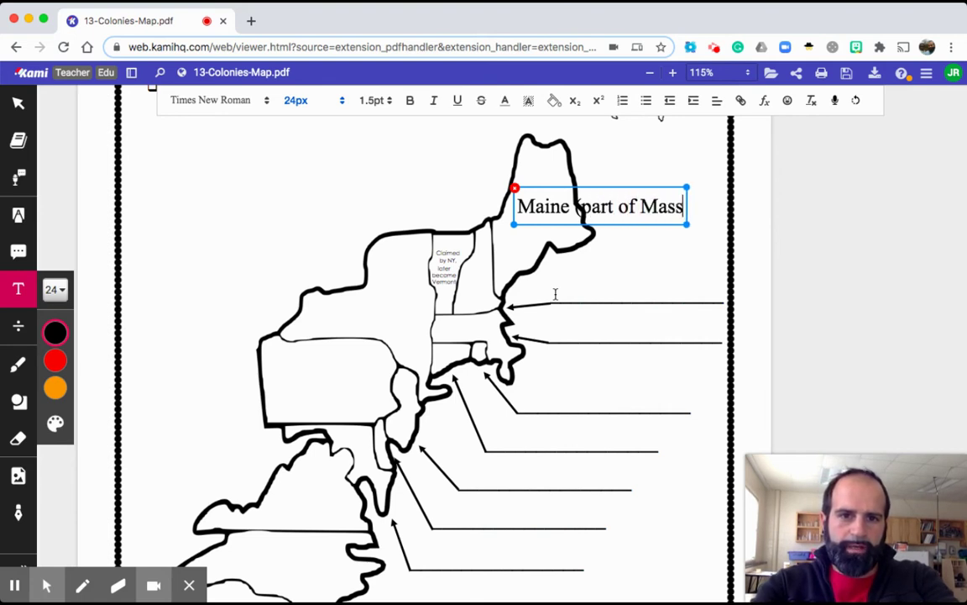
text(achuse)
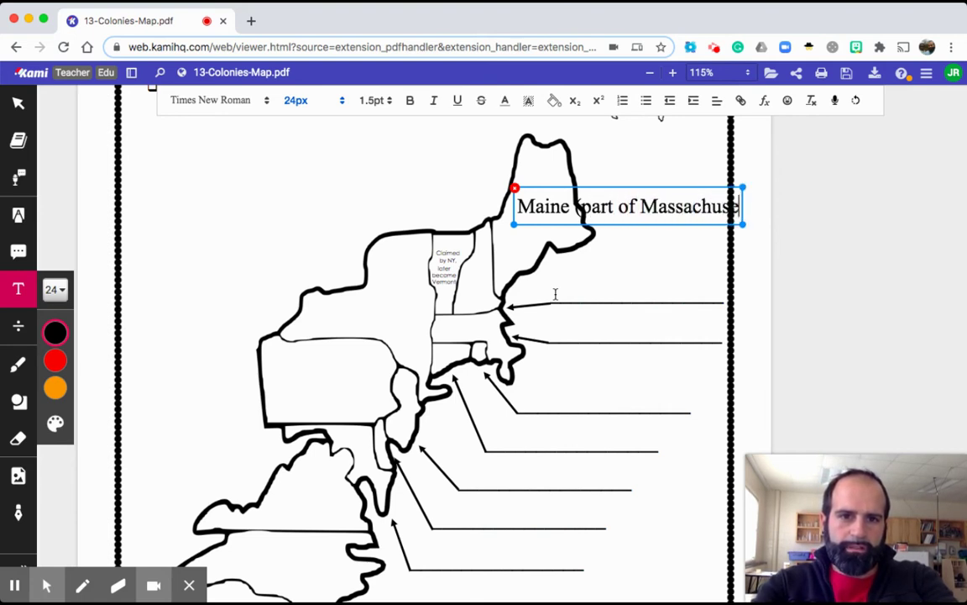
text(tts))
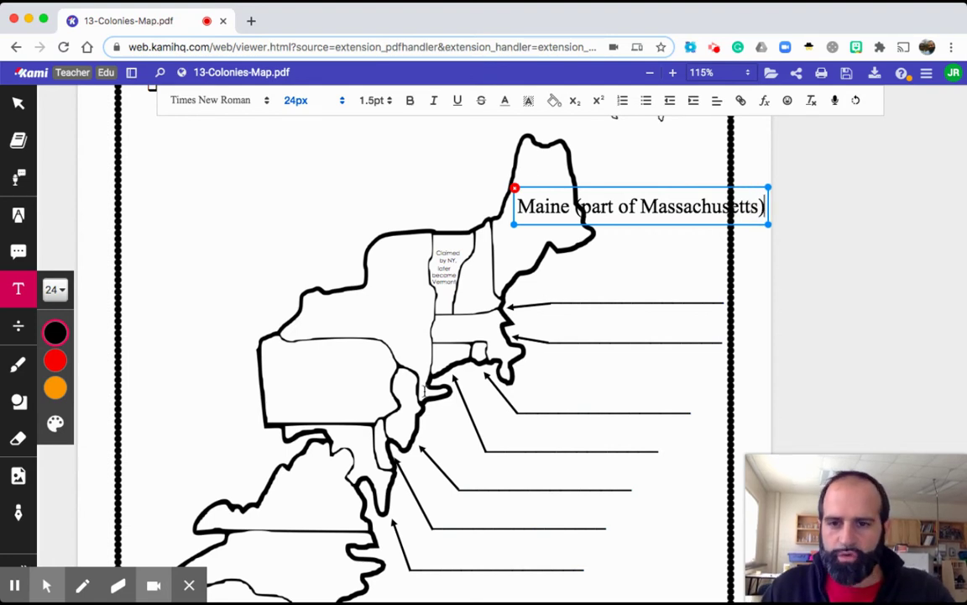
scroll(424, 390, down, 15)
scroll(424, 396, up, 2)
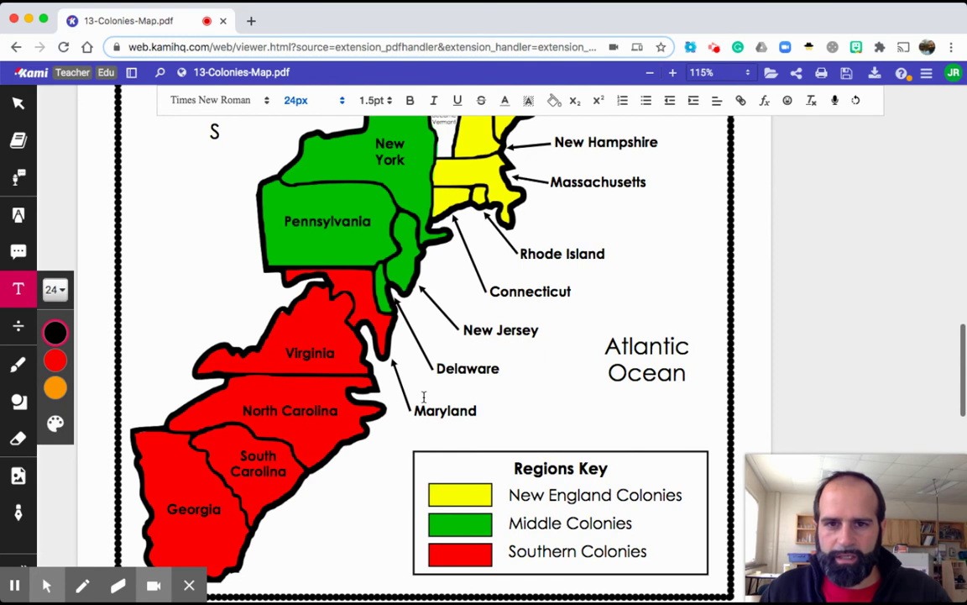
scroll(423, 396, up, 4)
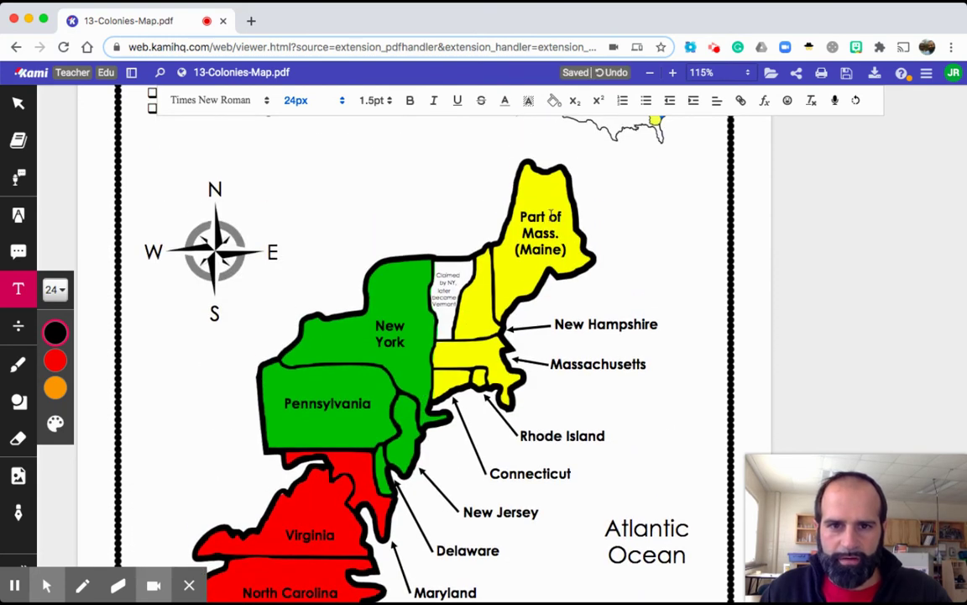
scroll(478, 311, up, 10)
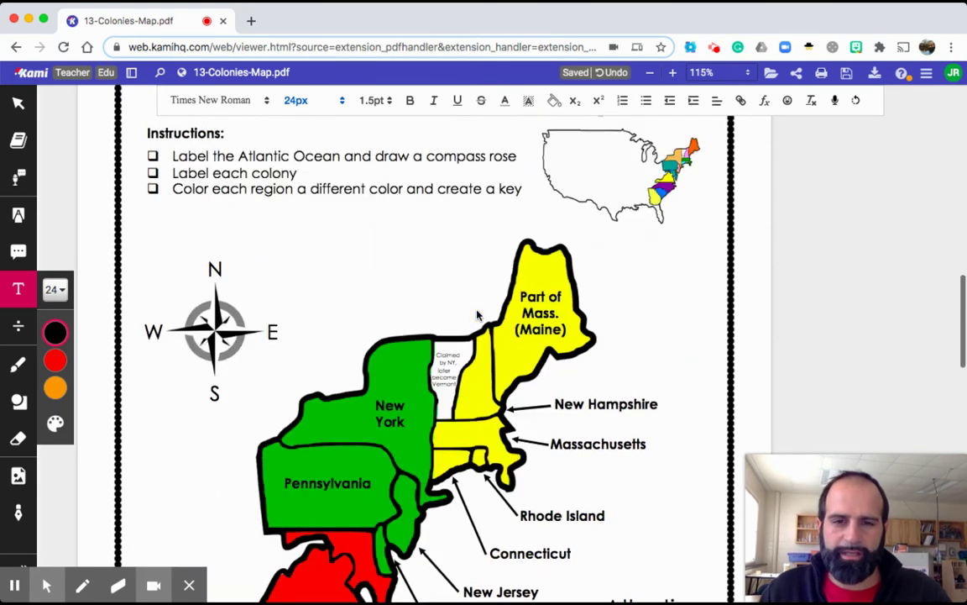
scroll(476, 310, up, 2)
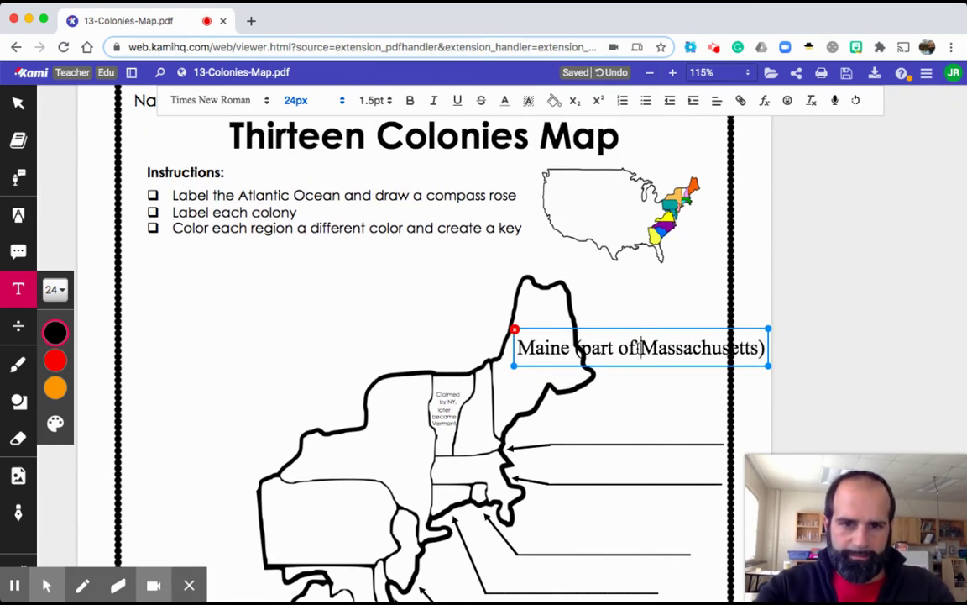
- Rewrite the top label to 'Massachusetts (Maine)' and nudge it slightly up and left
drag(639, 347, 521, 350)
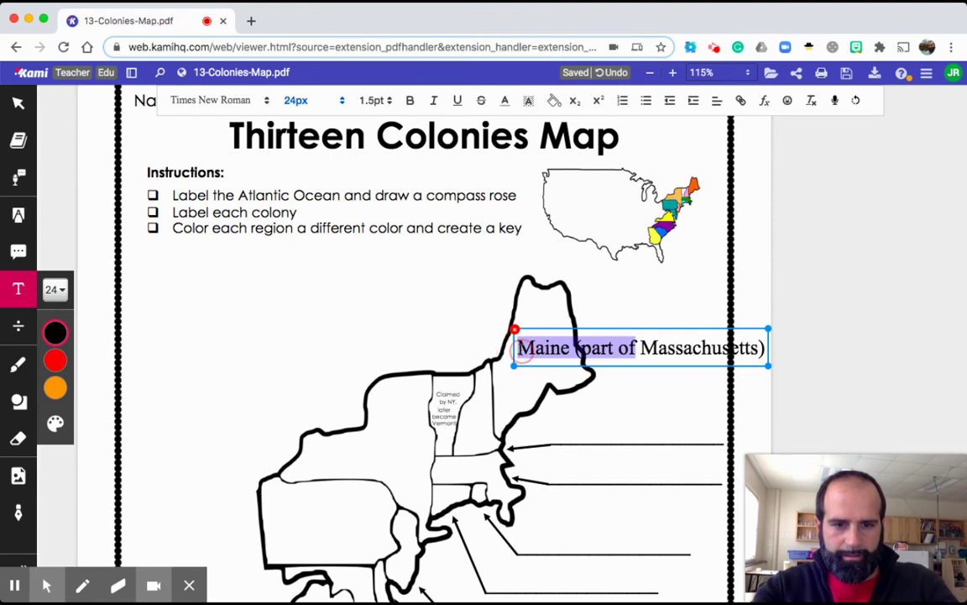
key(BackSpace)
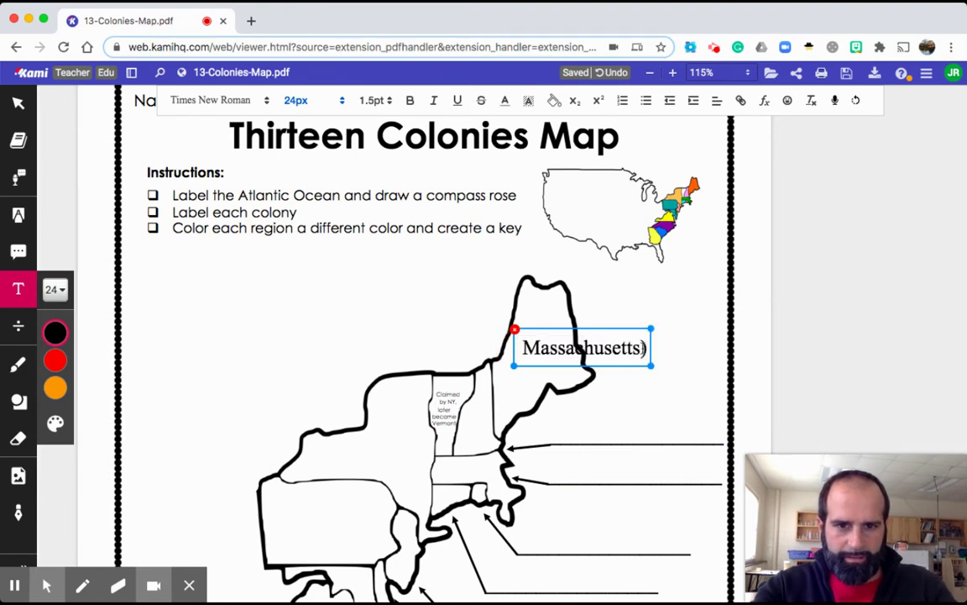
click(643, 347)
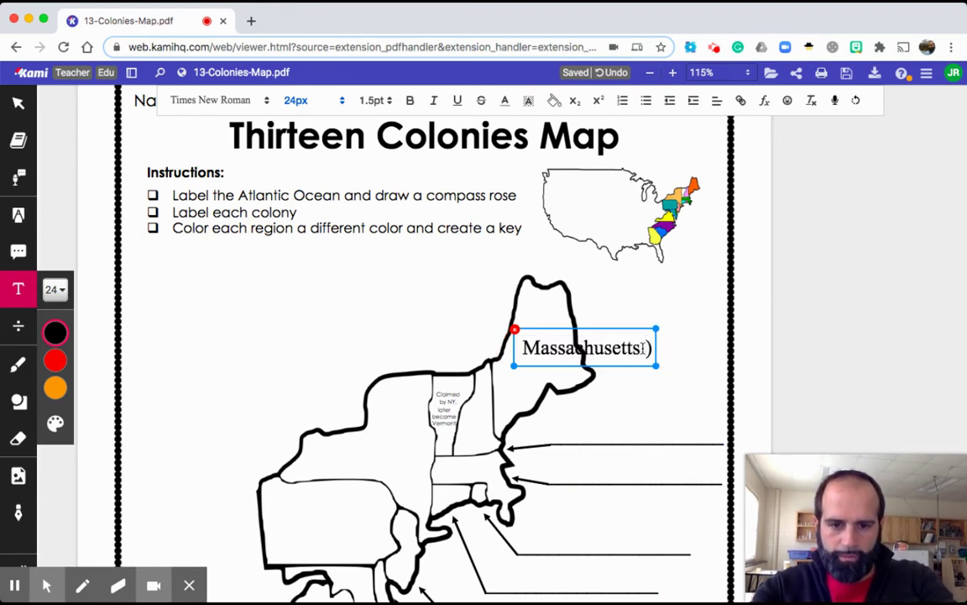
text((Maine)
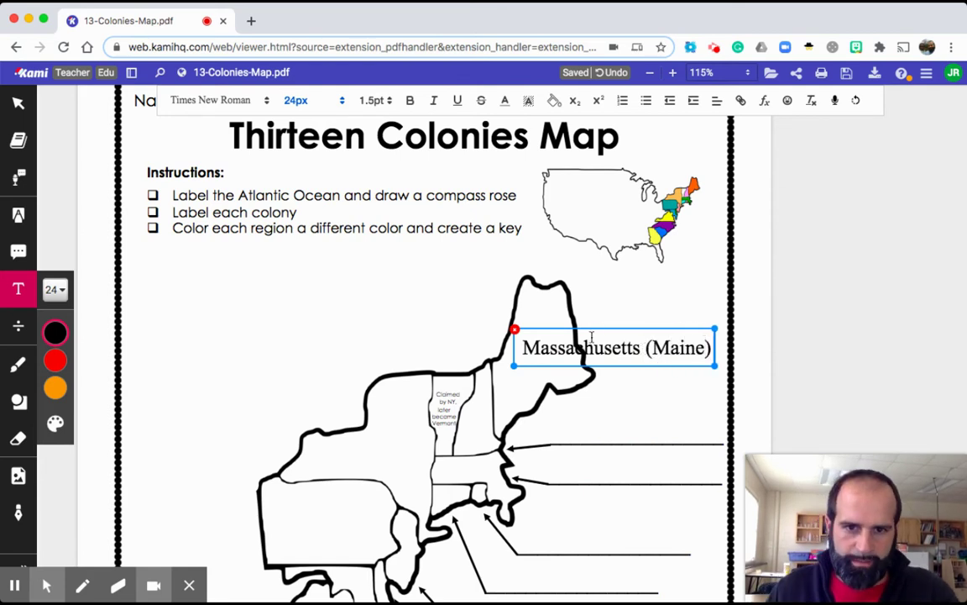
drag(596, 329, 581, 320)
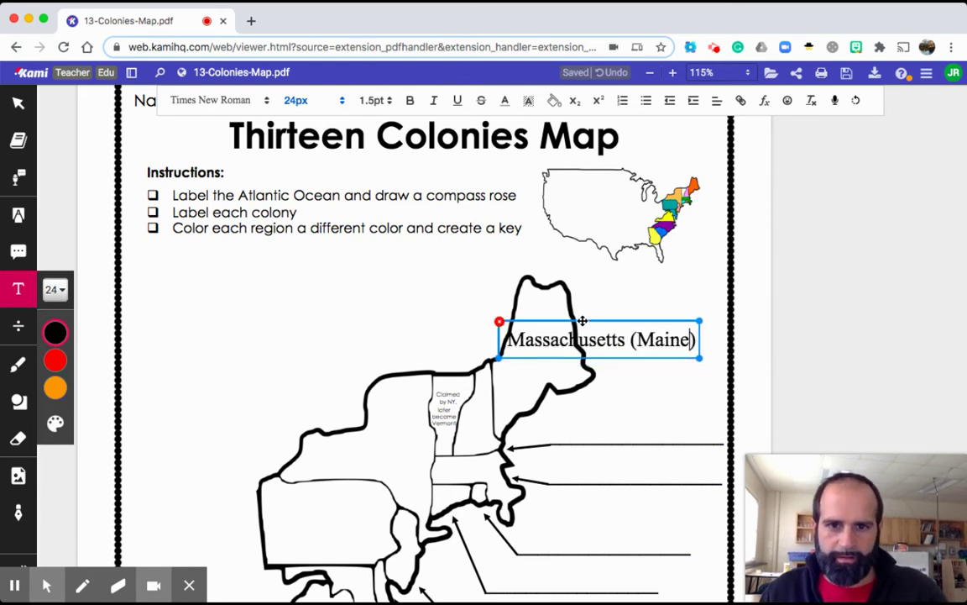
click(551, 473)
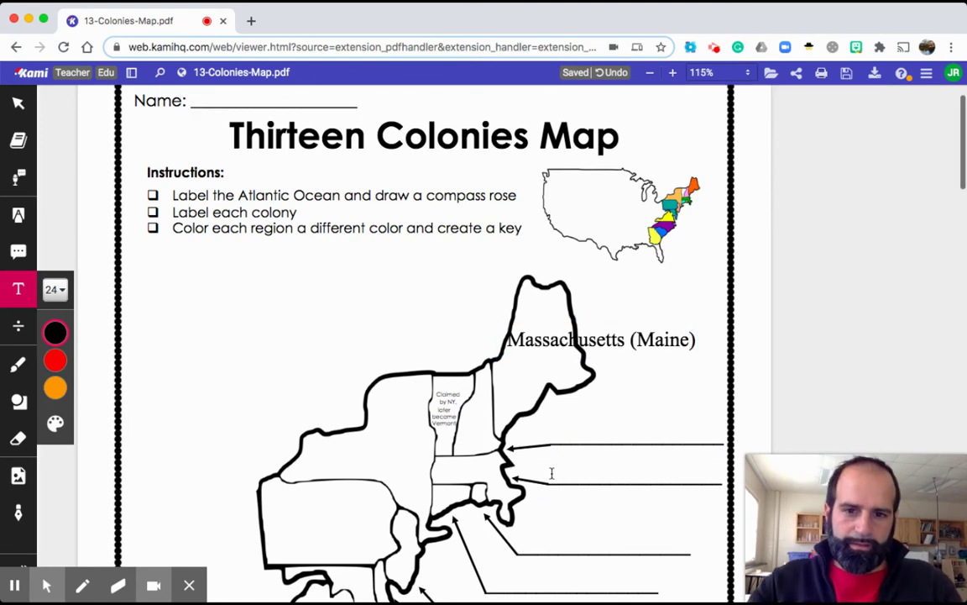
- Add a text box on the Massachusetts arrow line reading 'Massachusetts'
click(552, 474)
drag(552, 475, 553, 452)
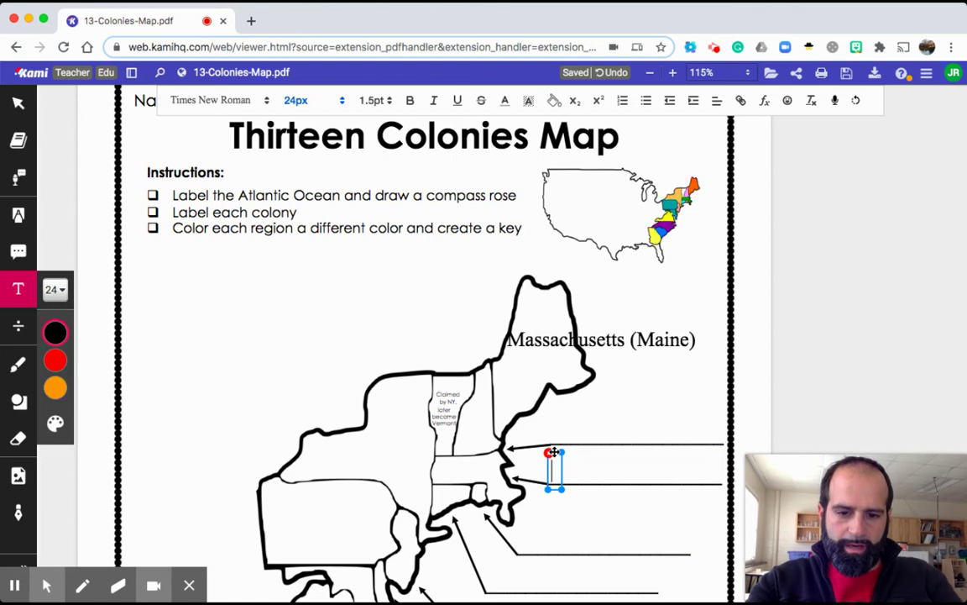
text(Mass)
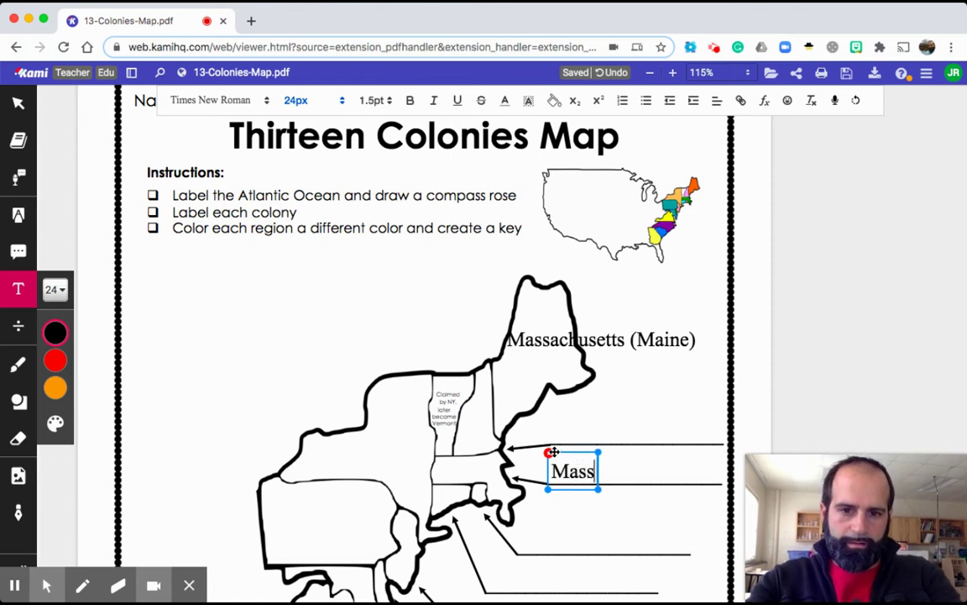
text(achu)
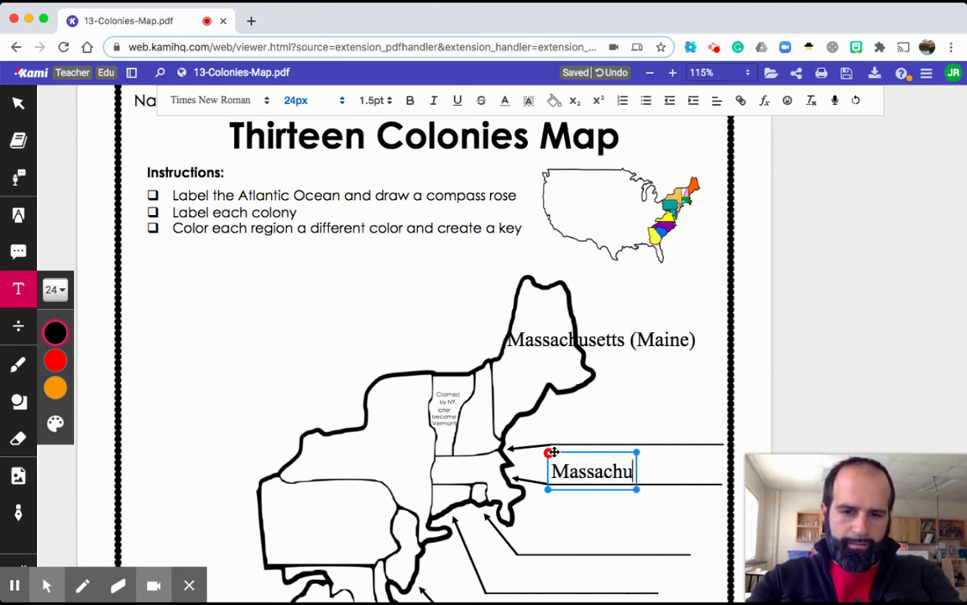
text(setts)
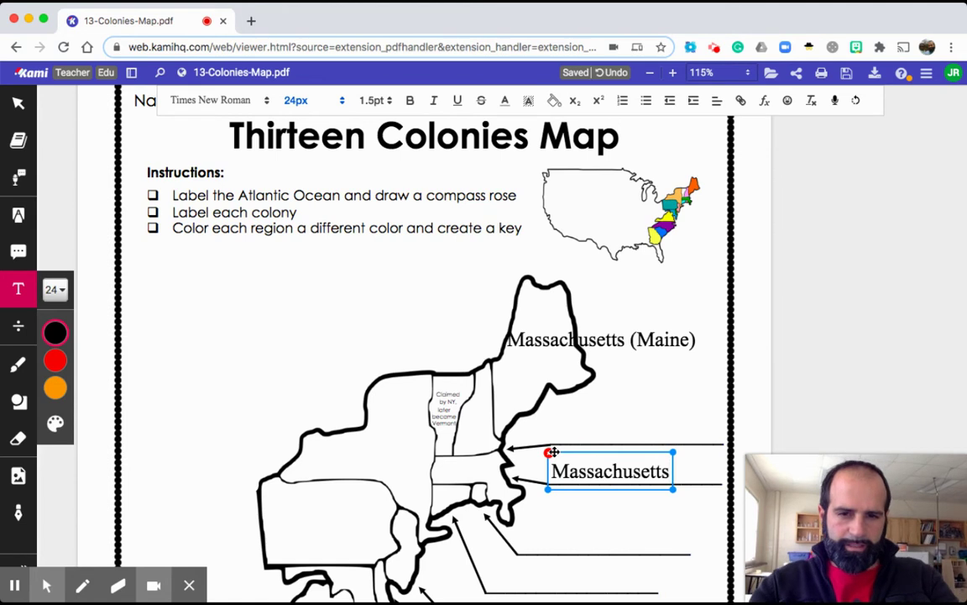
- Finish the Massachusetts label and add 'New Hampshire' on the line above it
scroll(504, 470, down, 20)
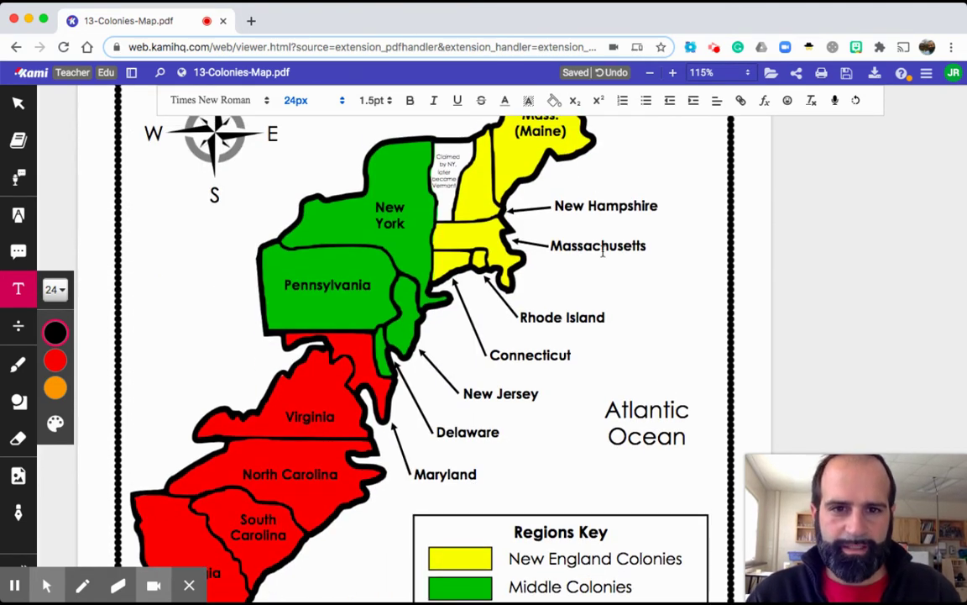
scroll(588, 284, up, 20)
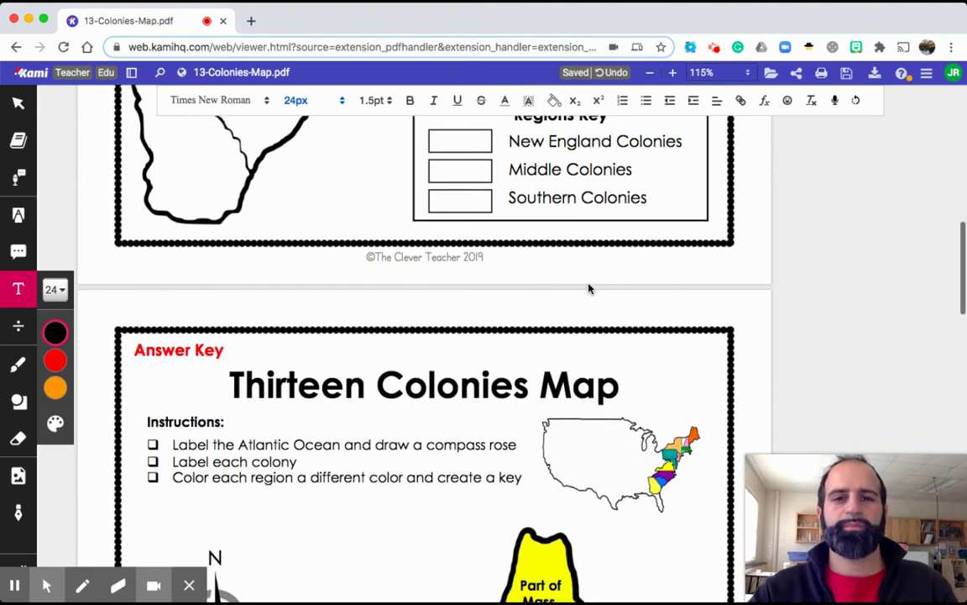
scroll(588, 284, up, 3)
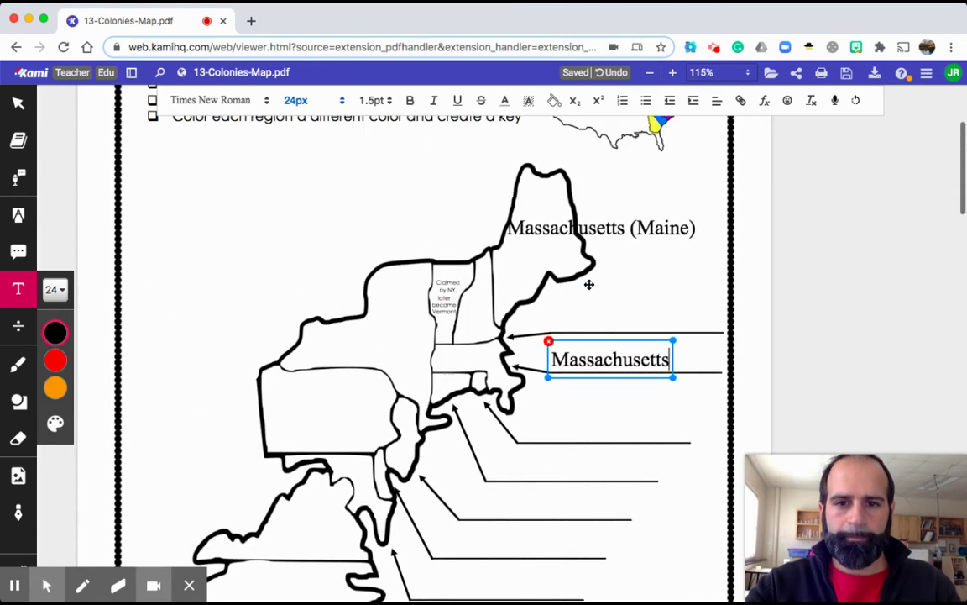
click(550, 316)
click(550, 316)
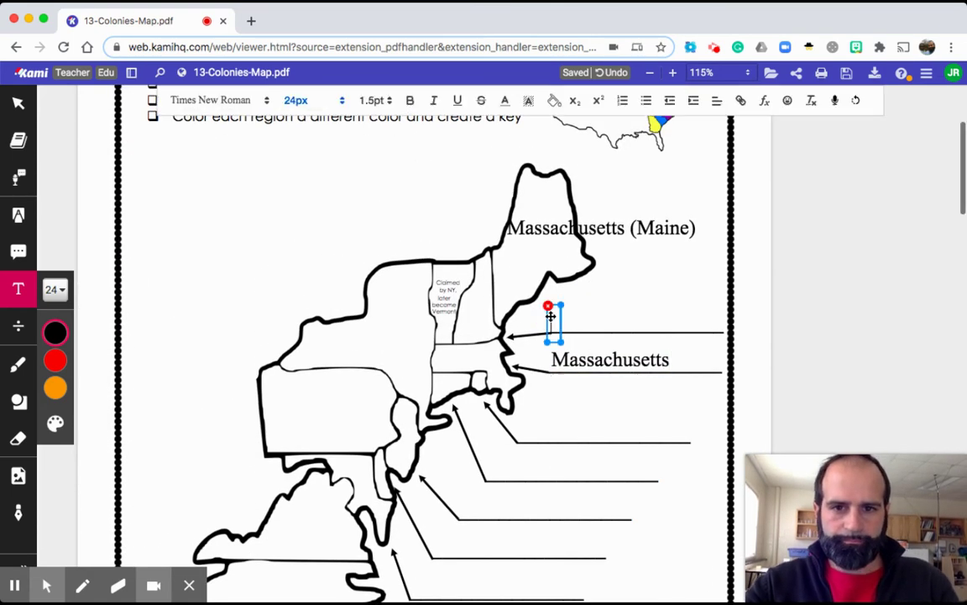
text(New Haps)
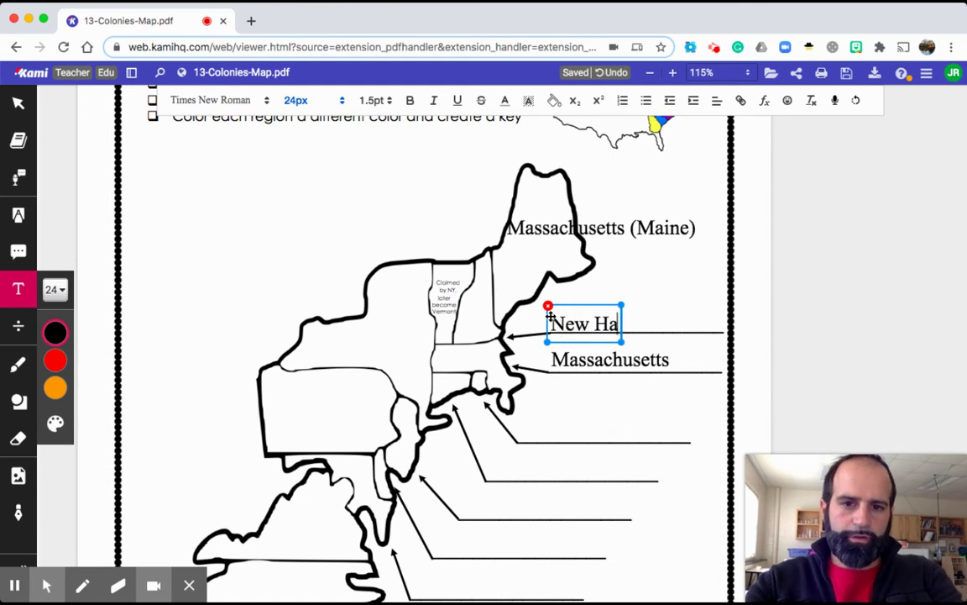
key(BackSpace)
key(BackSpace)
key(BackSpace)
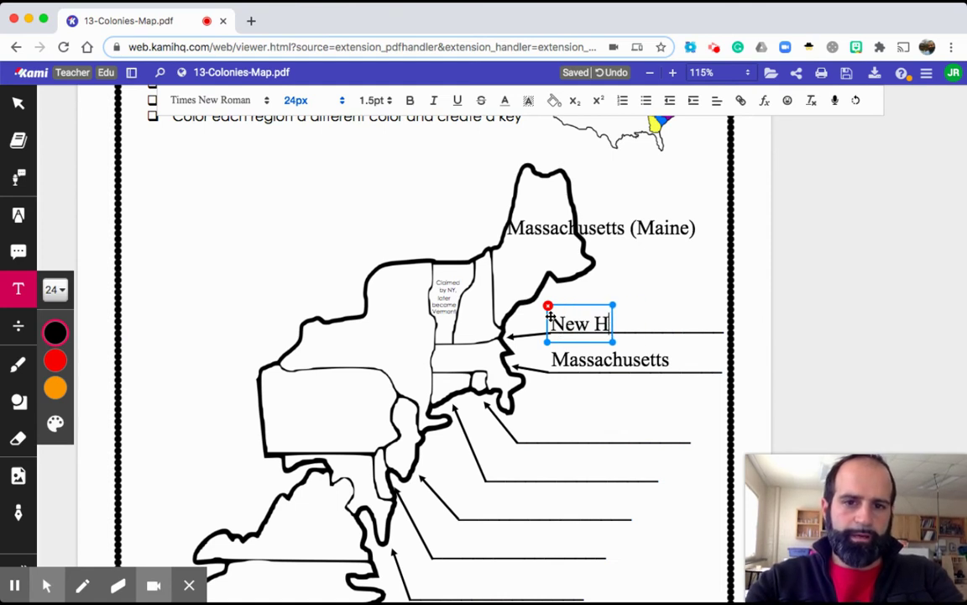
text(ampshi)
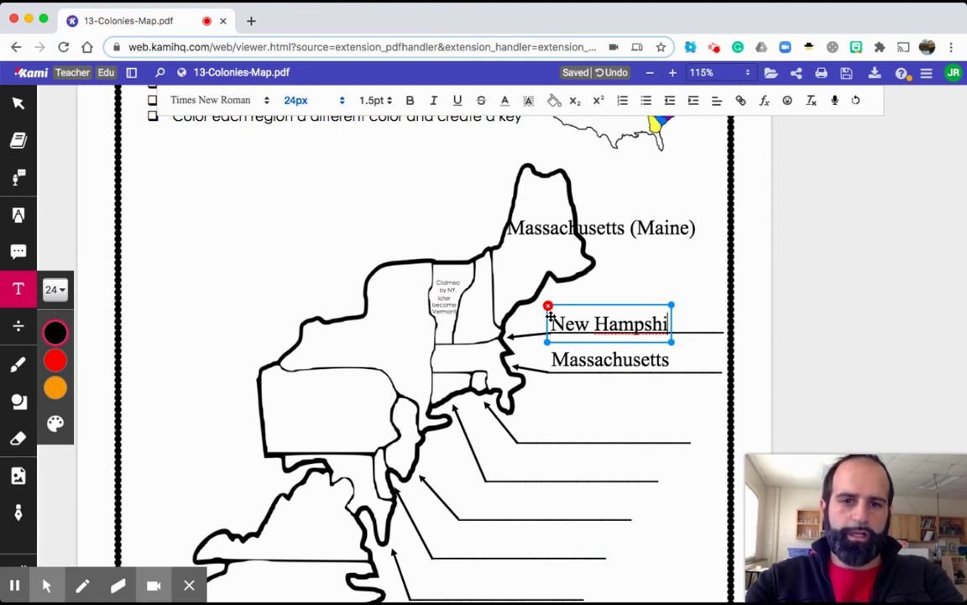
text(re)
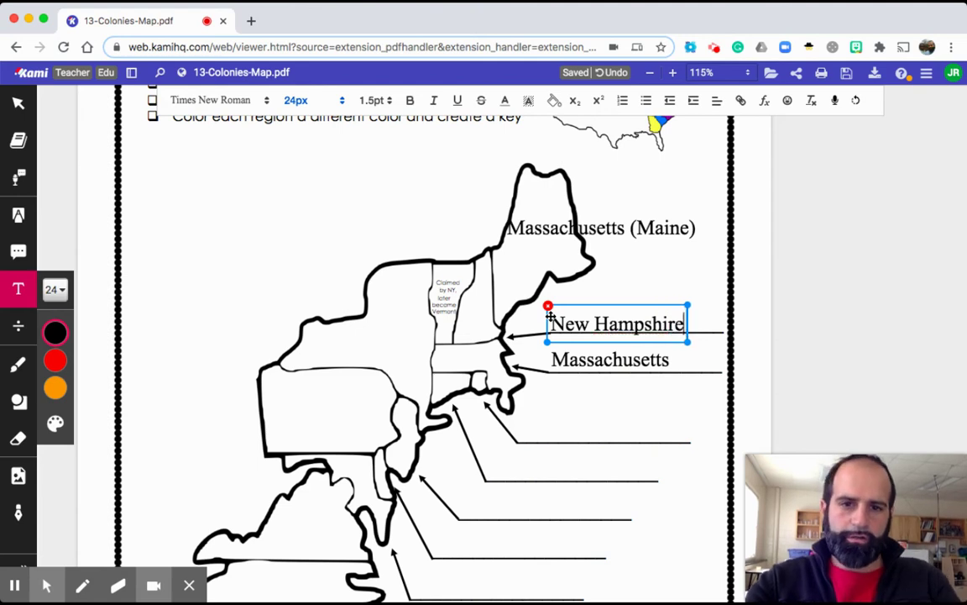
click(528, 422)
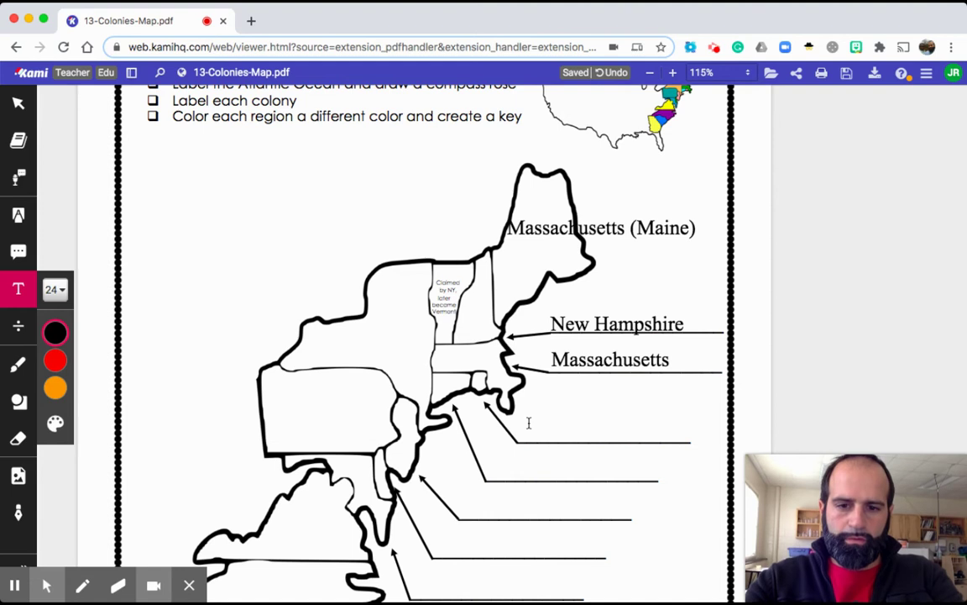
- Label the answer lines 'Rhode Island', 'Connecticutt' and 'New Jersey'
click(528, 421)
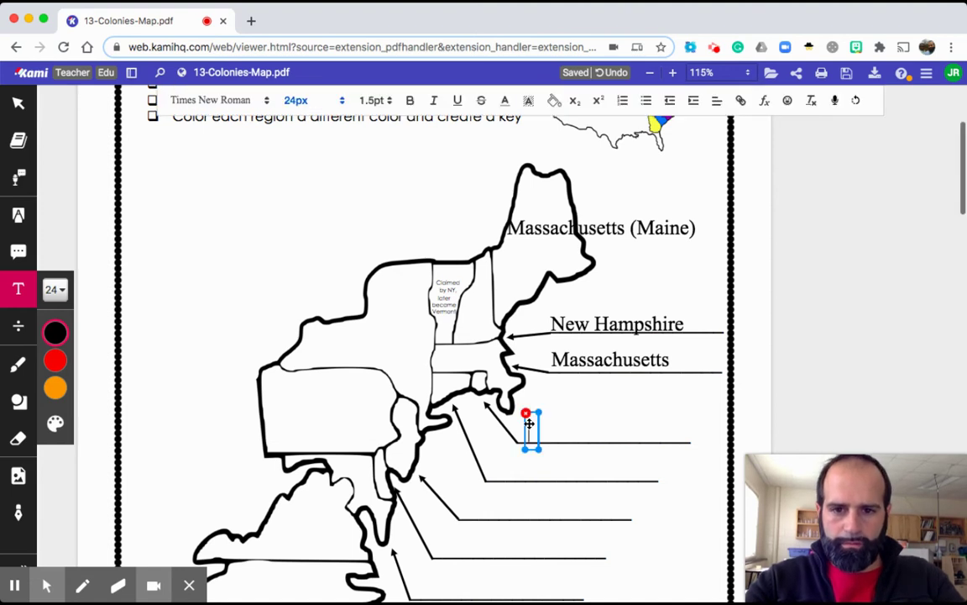
text(Rhode Island)
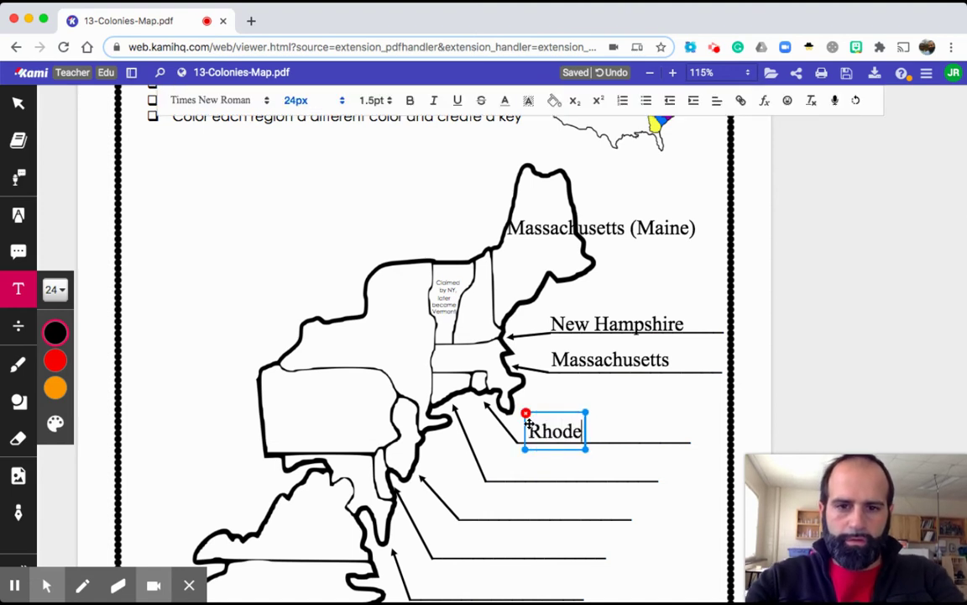
click(492, 461)
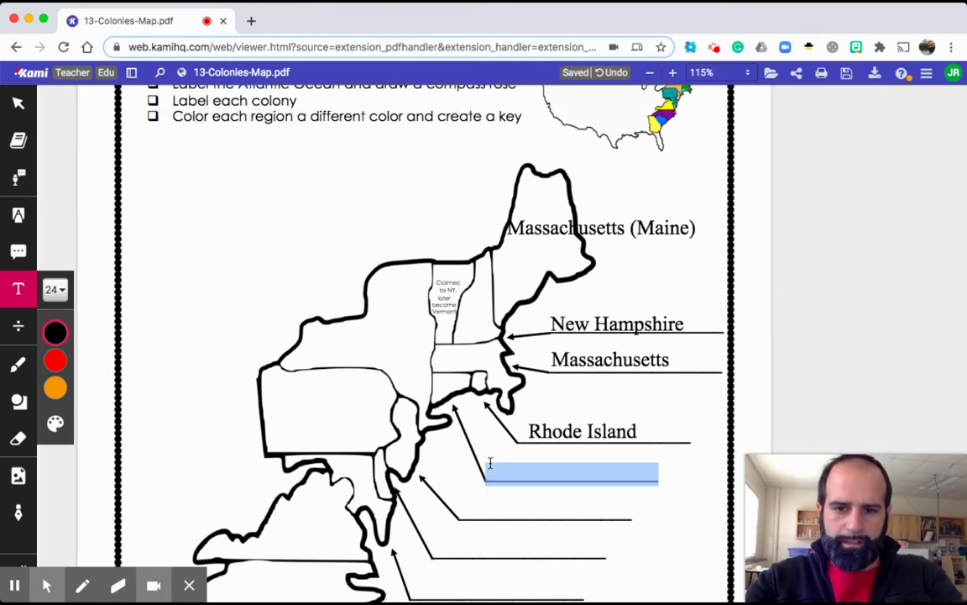
click(488, 454)
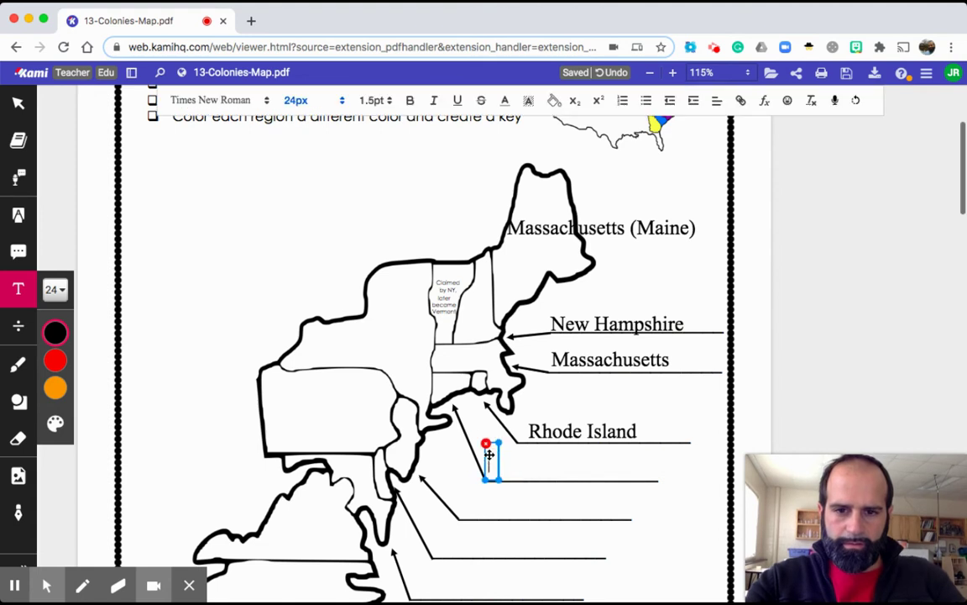
text(Conne)
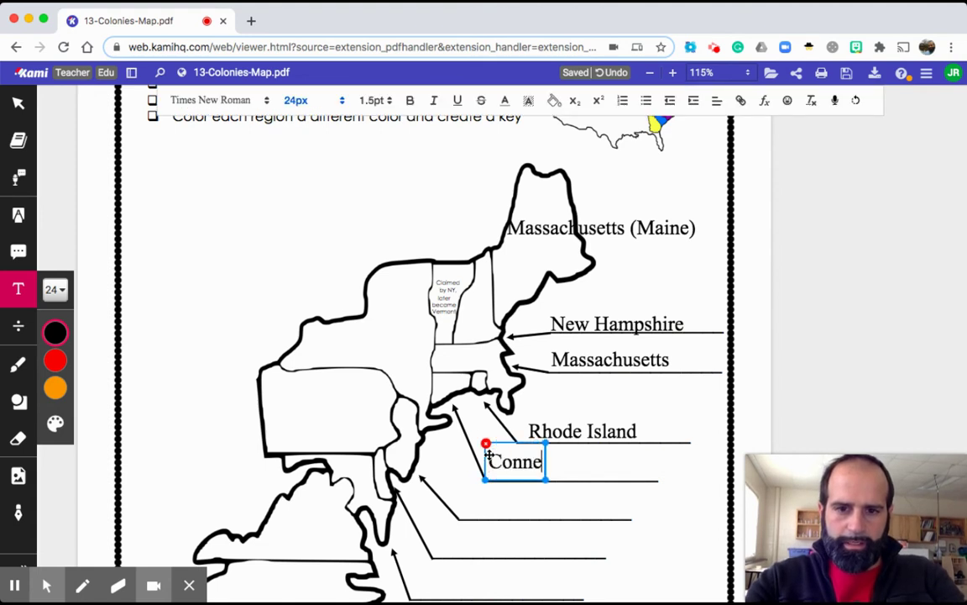
text(cticutt)
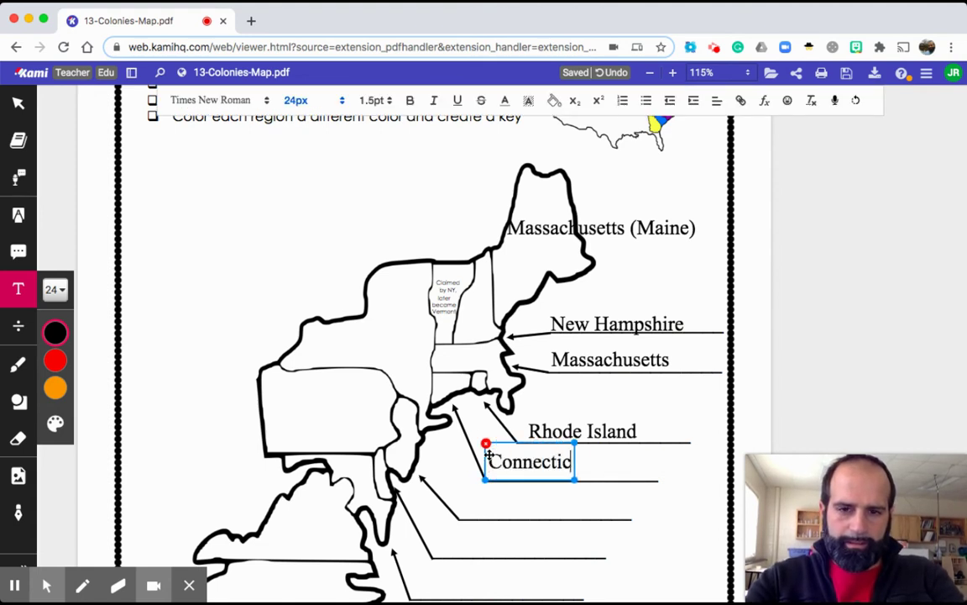
click(464, 505)
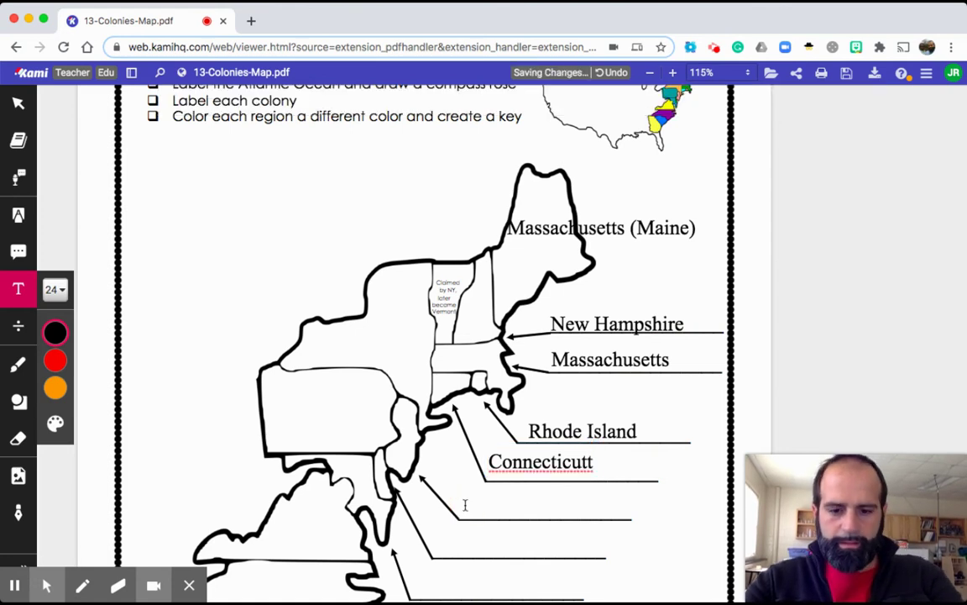
click(465, 505)
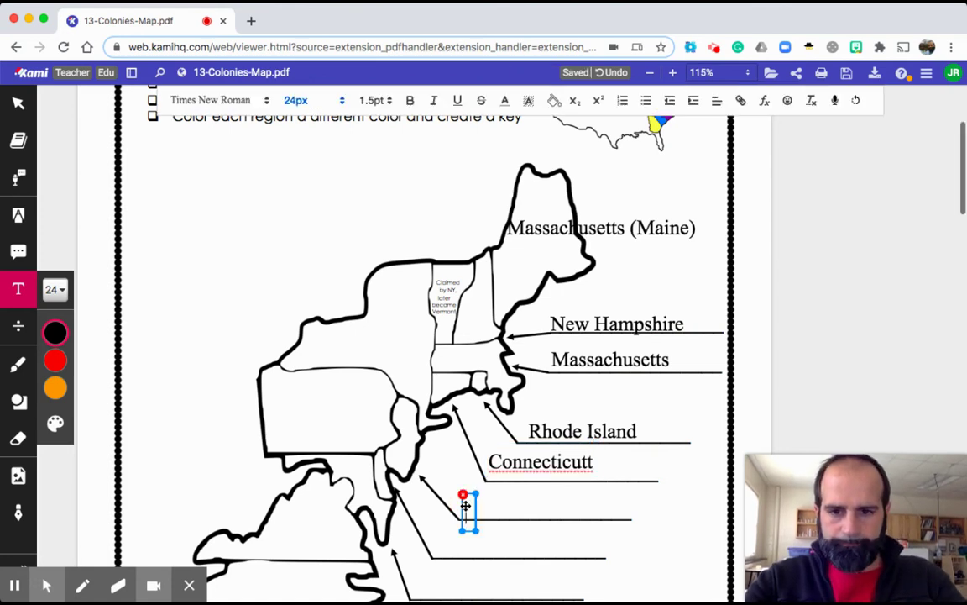
text(New J)
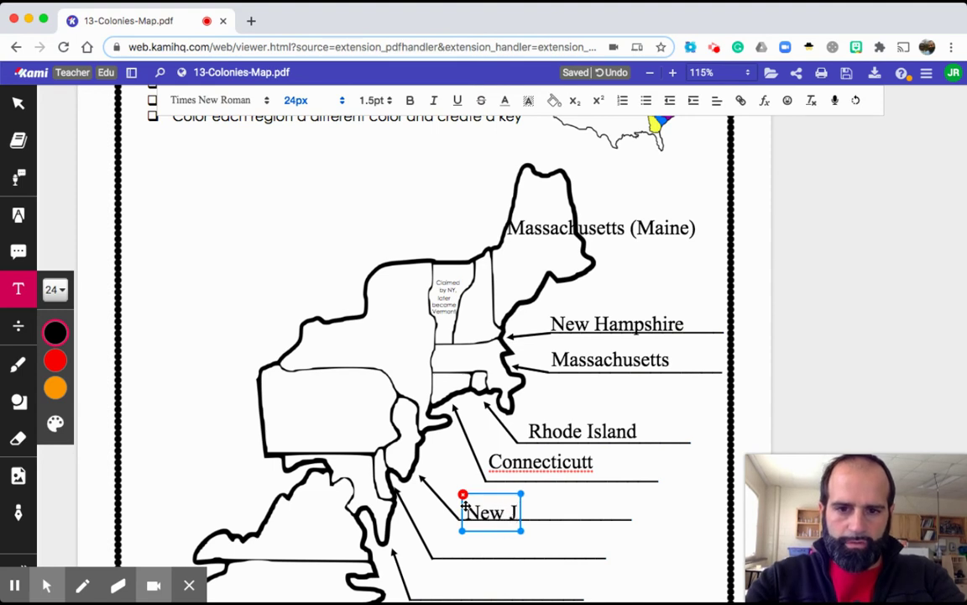
text(ersey)
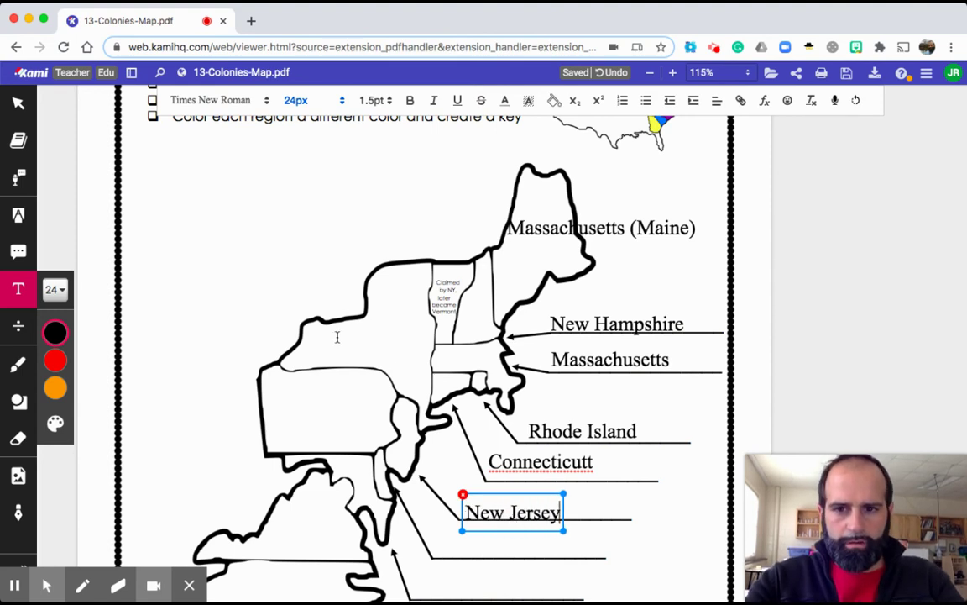
click(337, 337)
- Add a 'New York' label inside New York and correct 'Connecticutt' to 'Connecticut'
scroll(333, 340, down, 10)
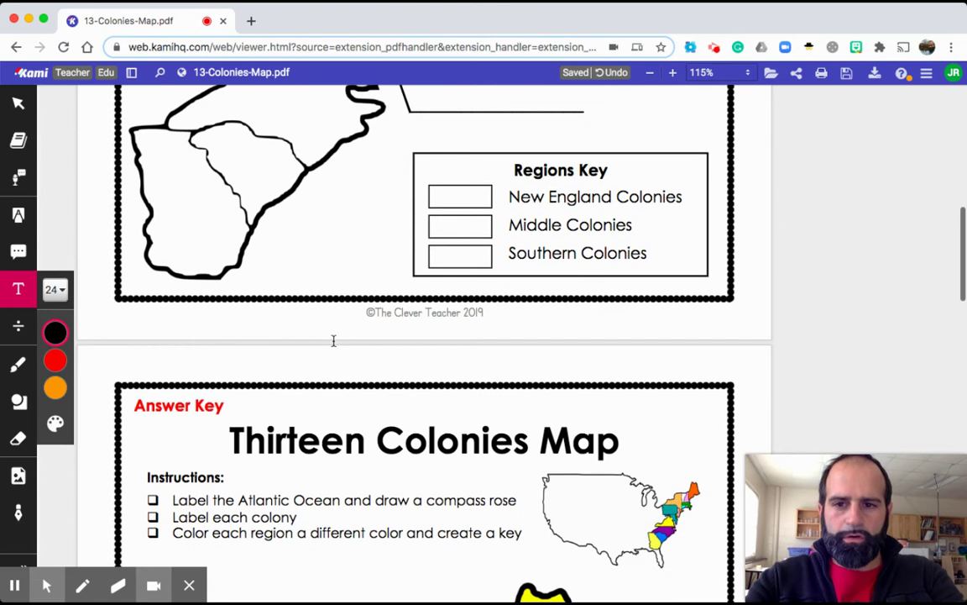
scroll(333, 337, up, 8)
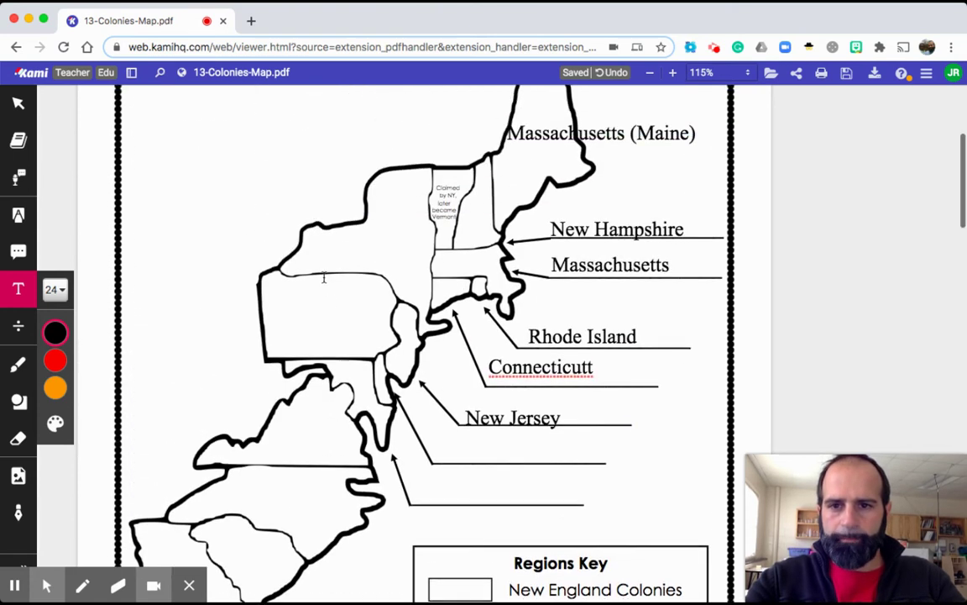
click(323, 244)
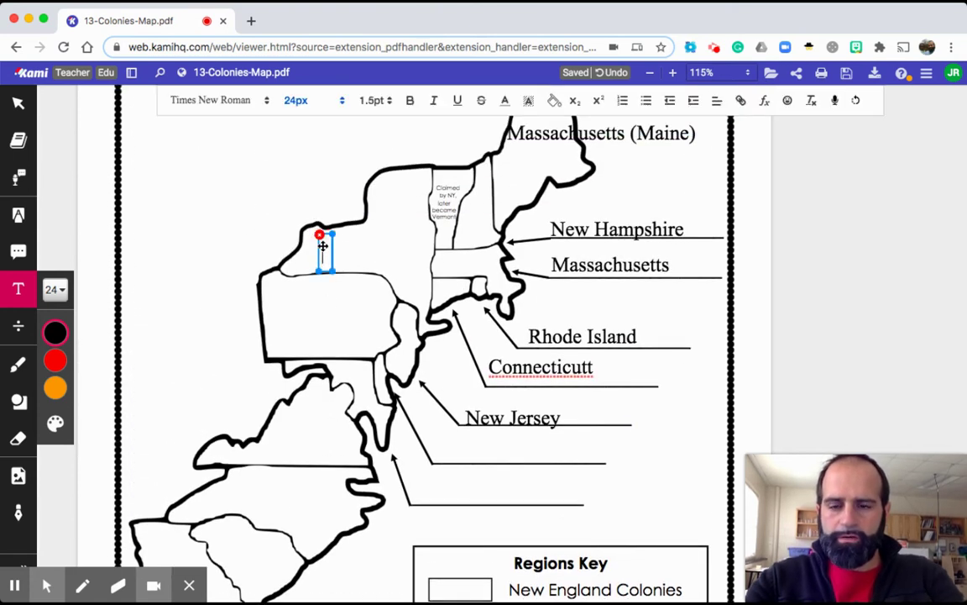
text(New York)
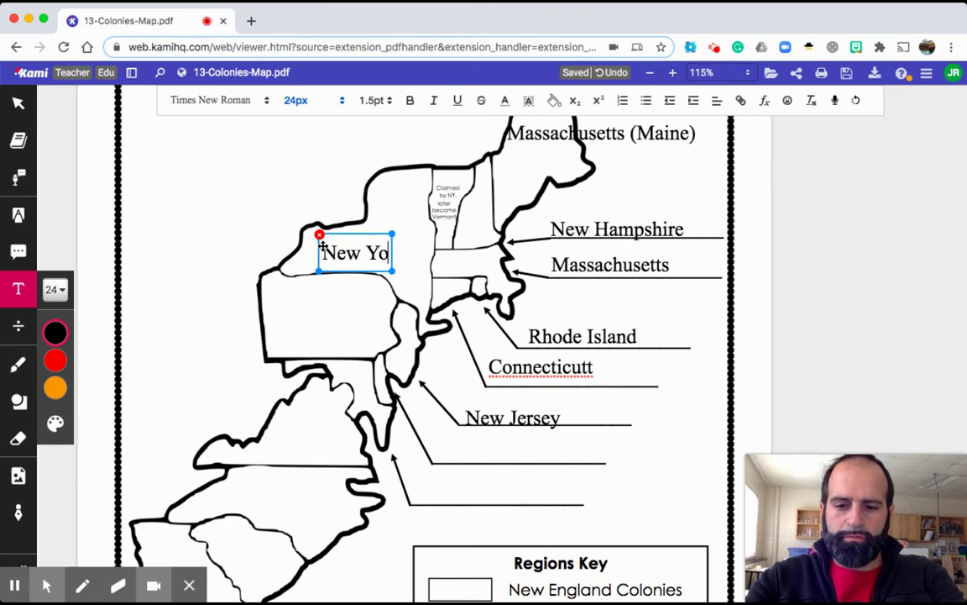
click(496, 361)
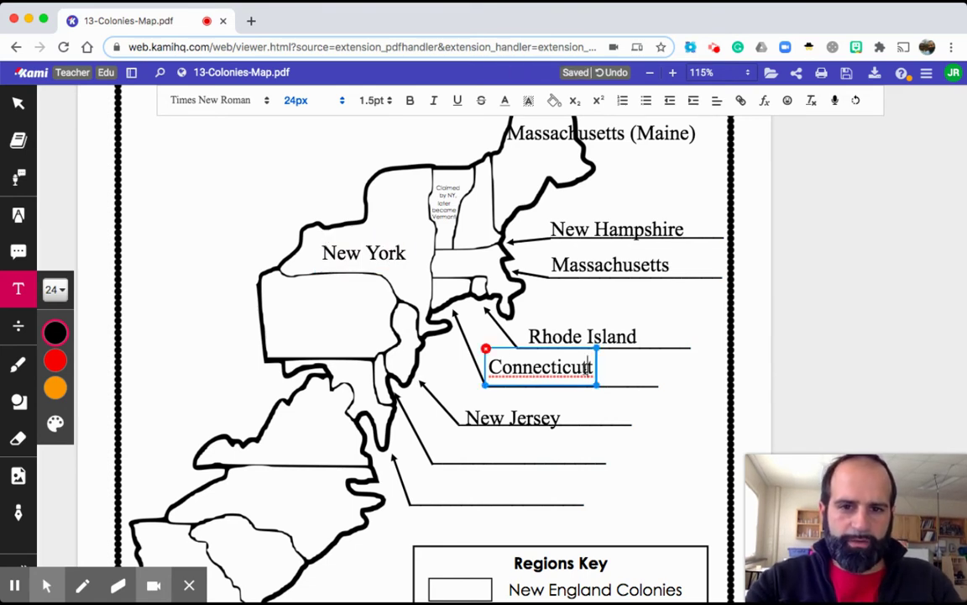
key(BackSpace)
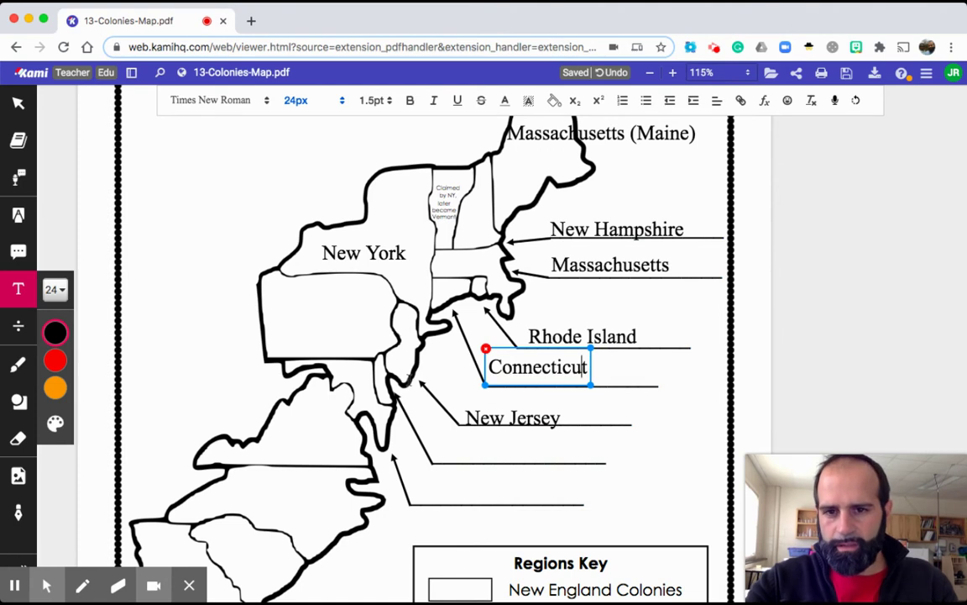
- Label Pennsylvania, then Delaware and Maryland on their answer lines
click(270, 303)
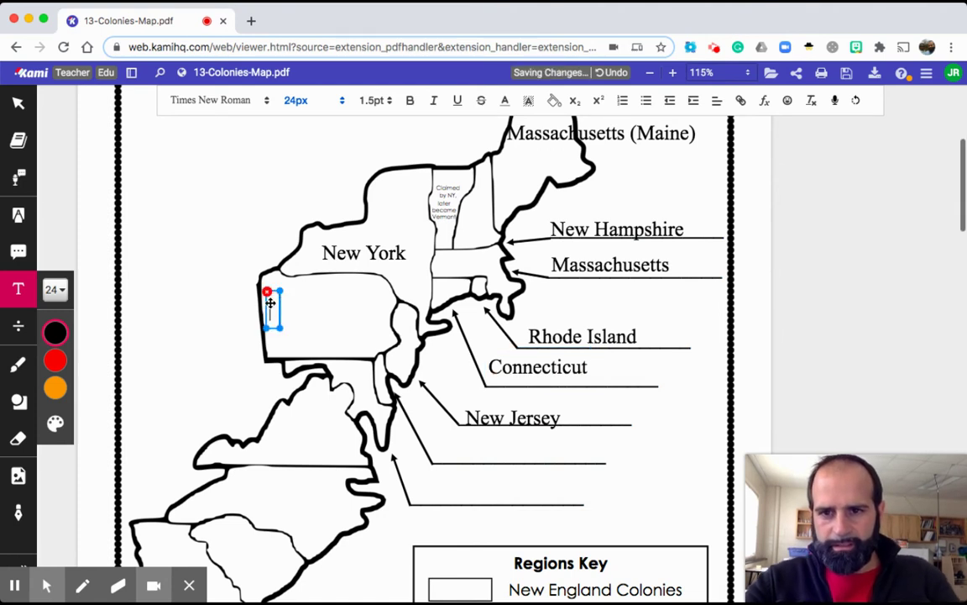
text(Pennsylvania)
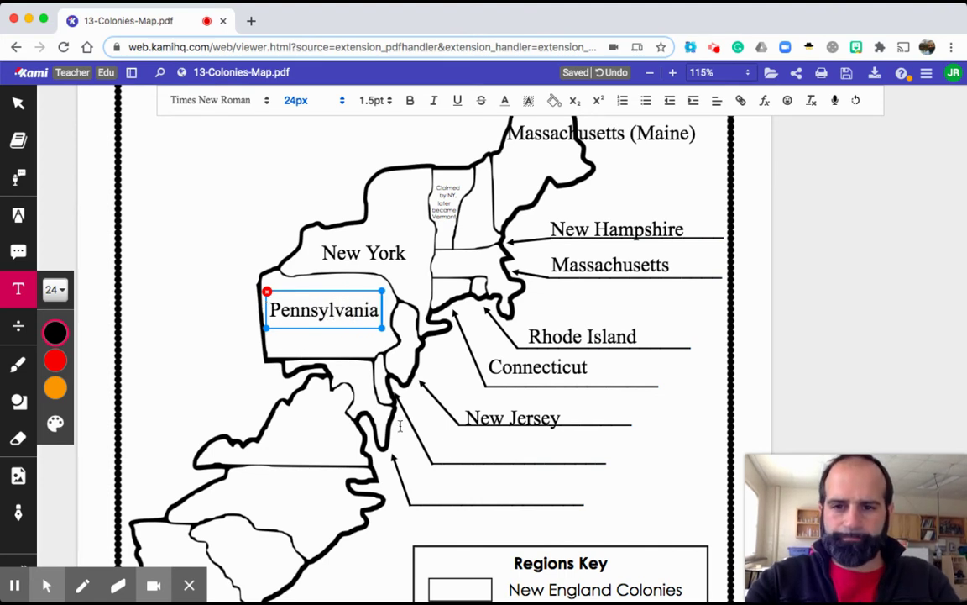
click(449, 455)
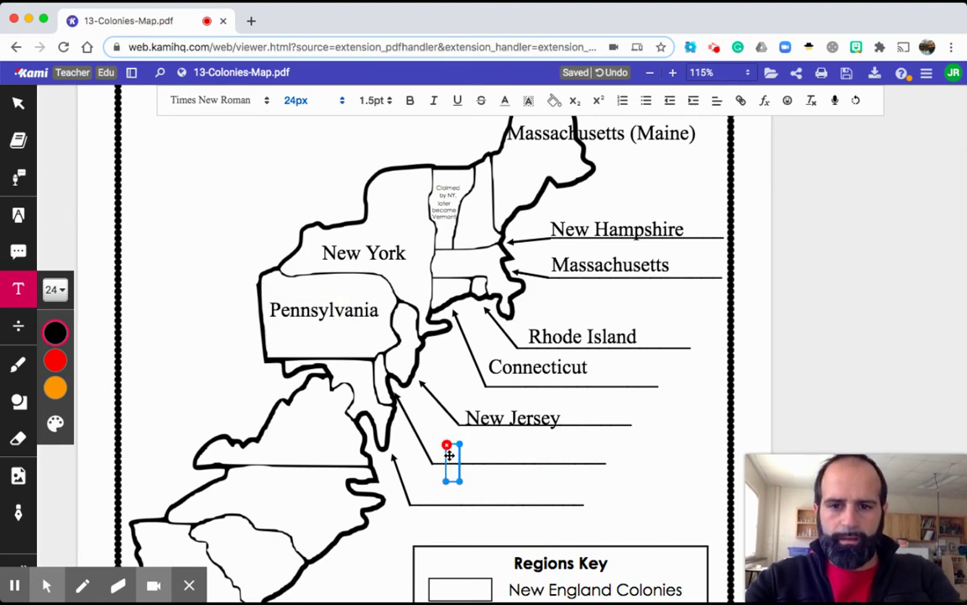
text(Delaw)
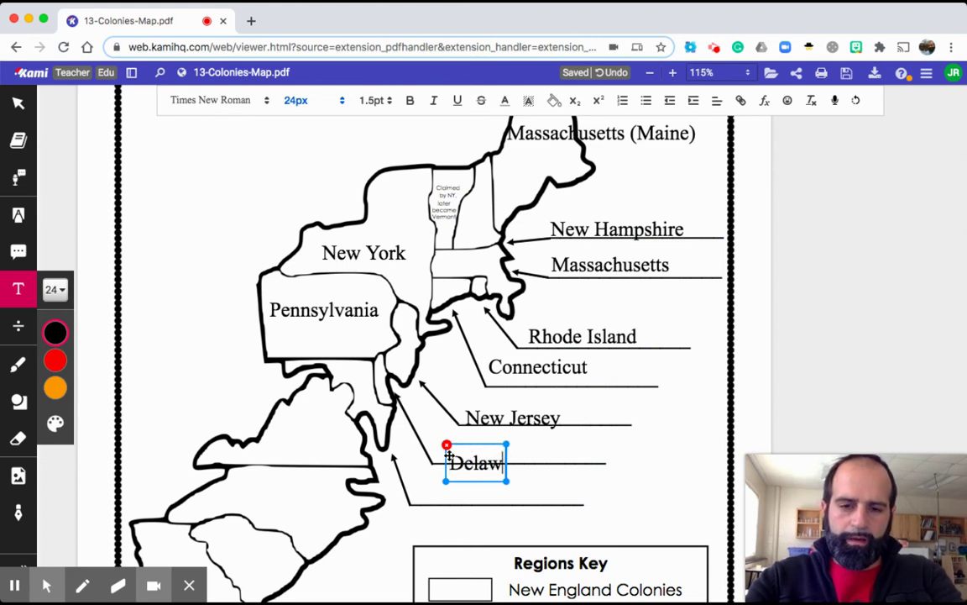
text(are)
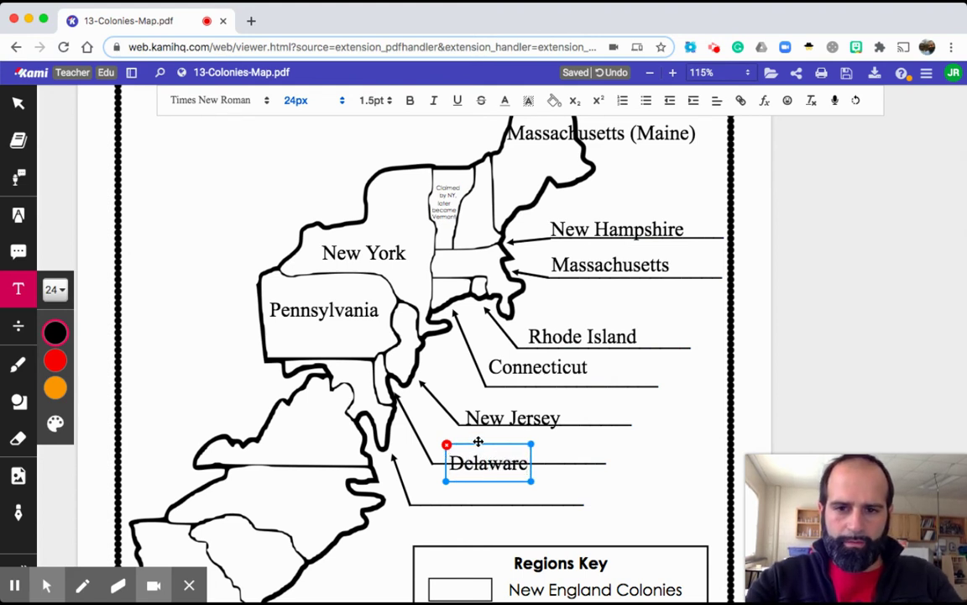
drag(478, 441, 477, 429)
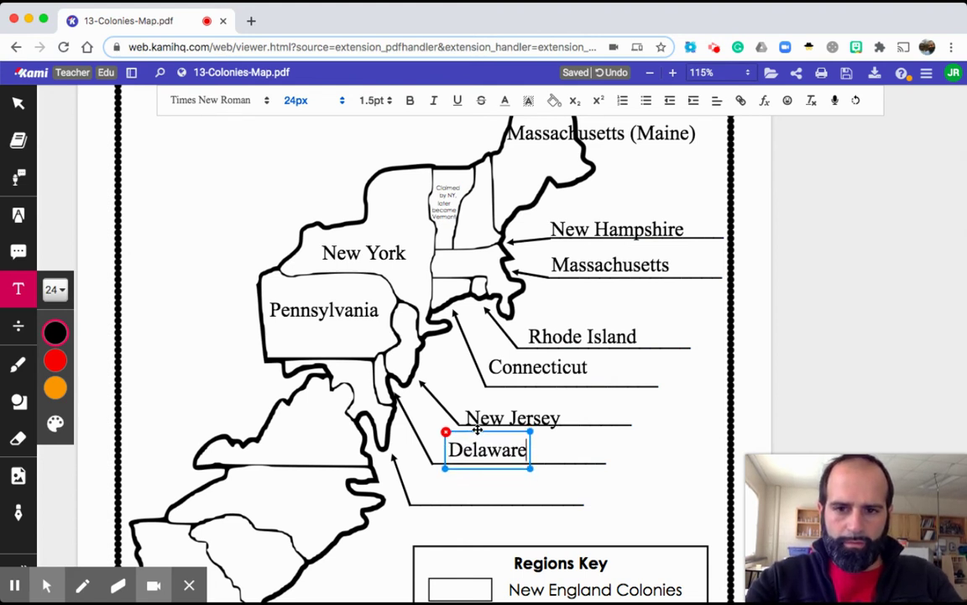
click(428, 493)
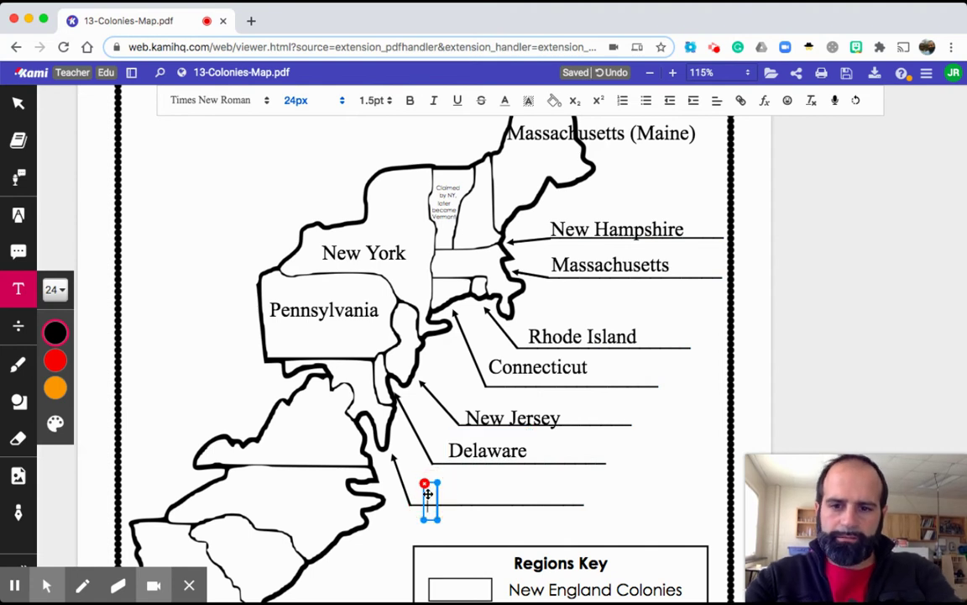
text(M)
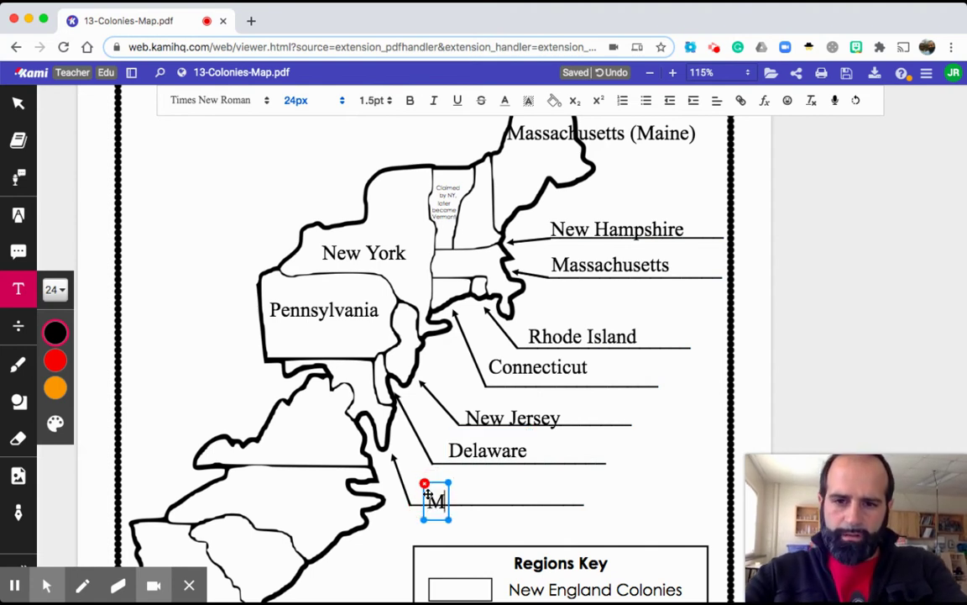
text(aryland)
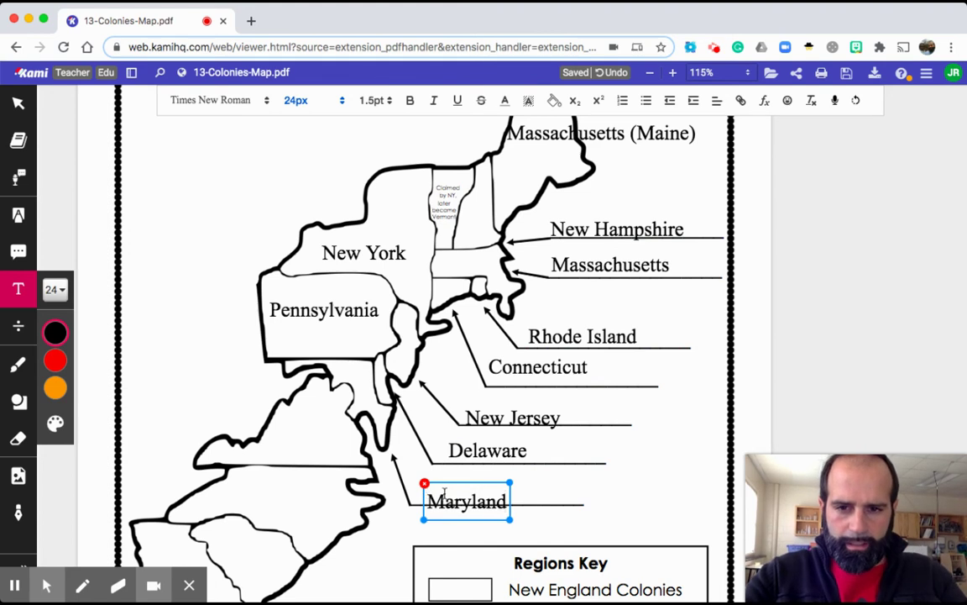
drag(453, 482, 455, 478)
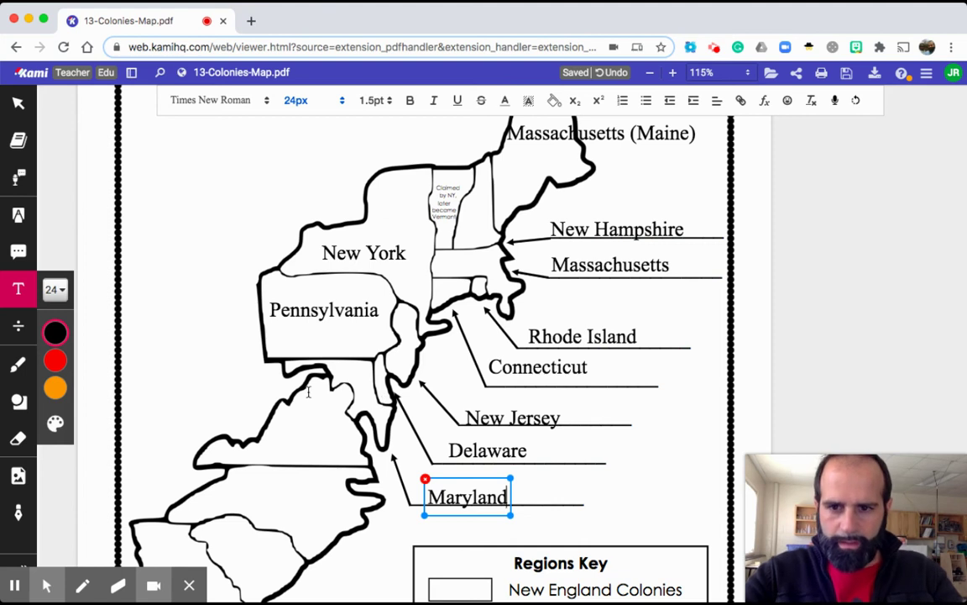
- Label Virginia, North Carolina, South Carolina and Georgia inside their colonies
click(263, 435)
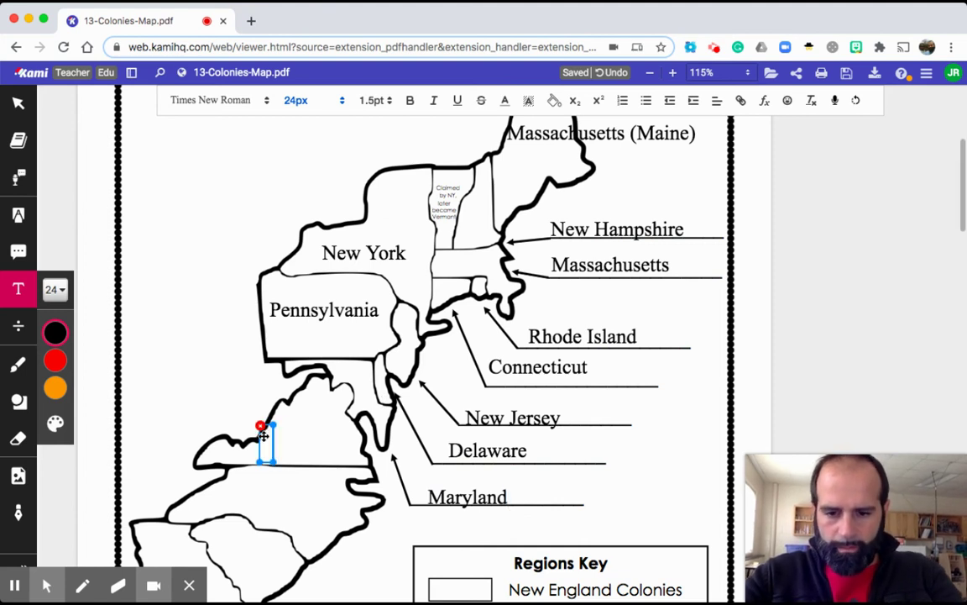
text(Virginia)
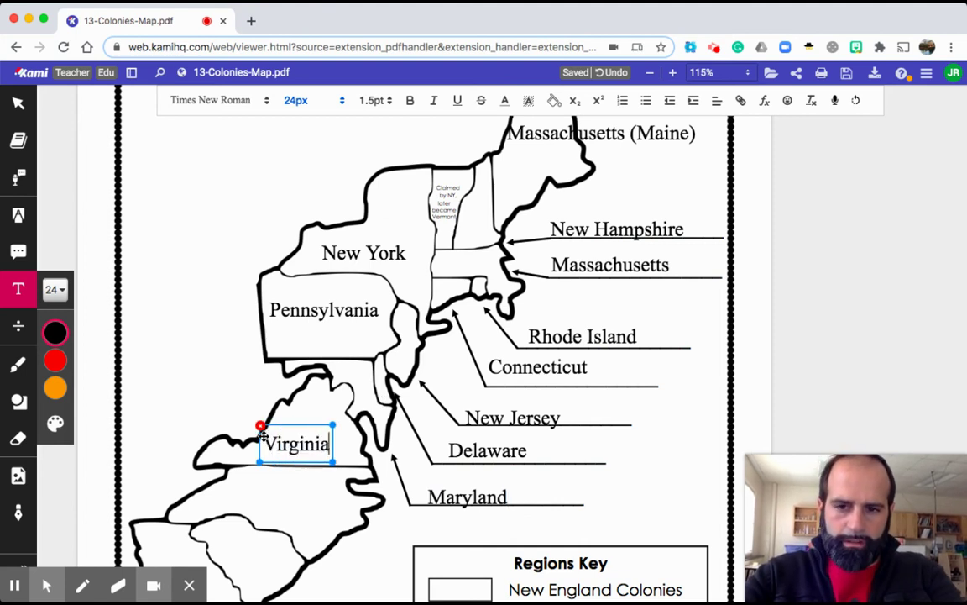
click(229, 487)
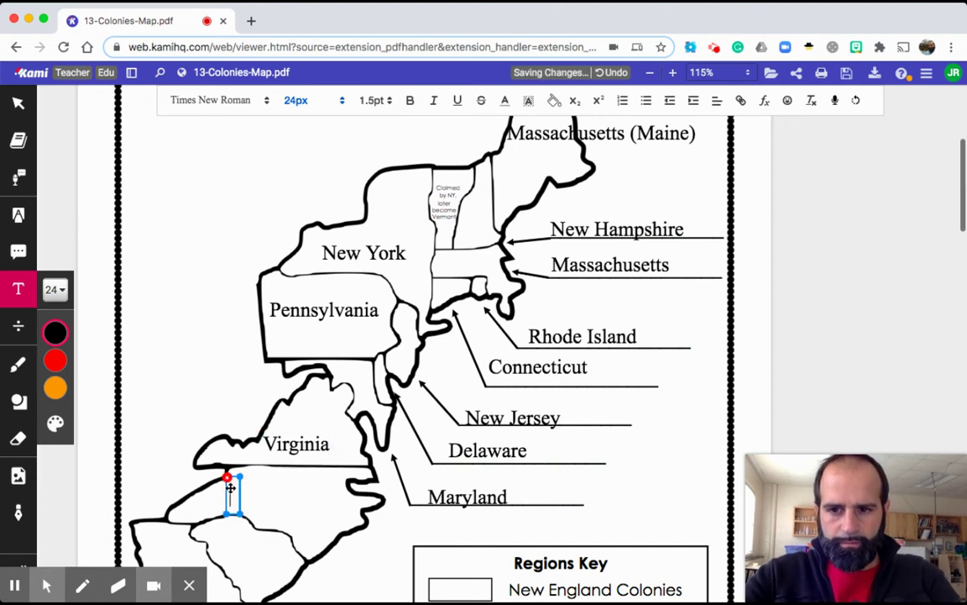
text(North Carolina)
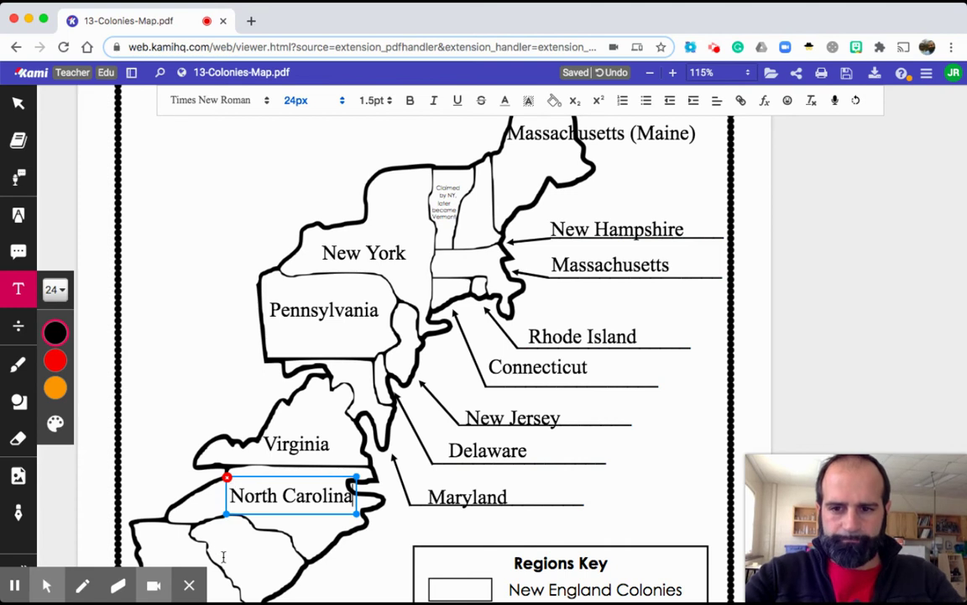
click(223, 557)
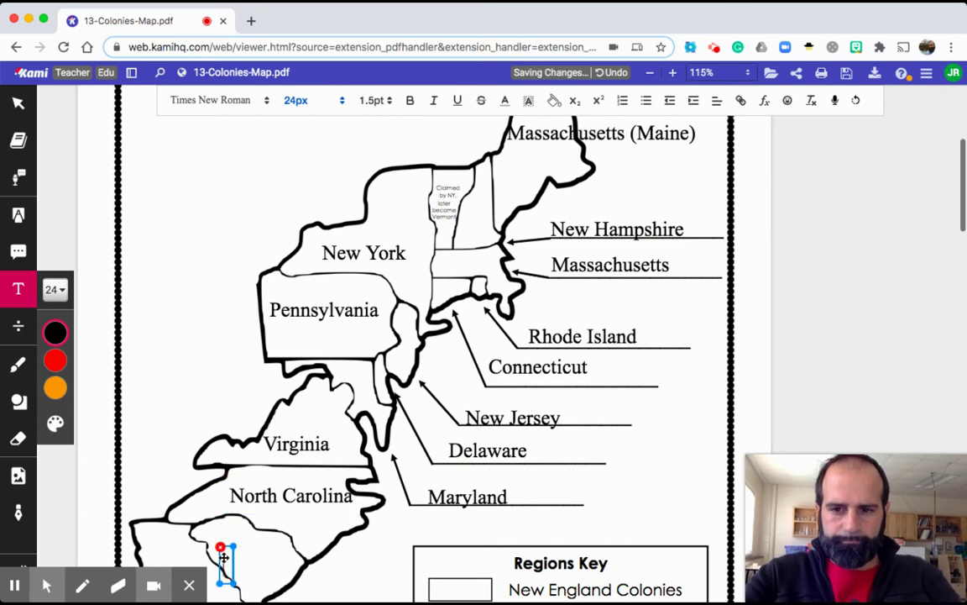
text(South Carolina)
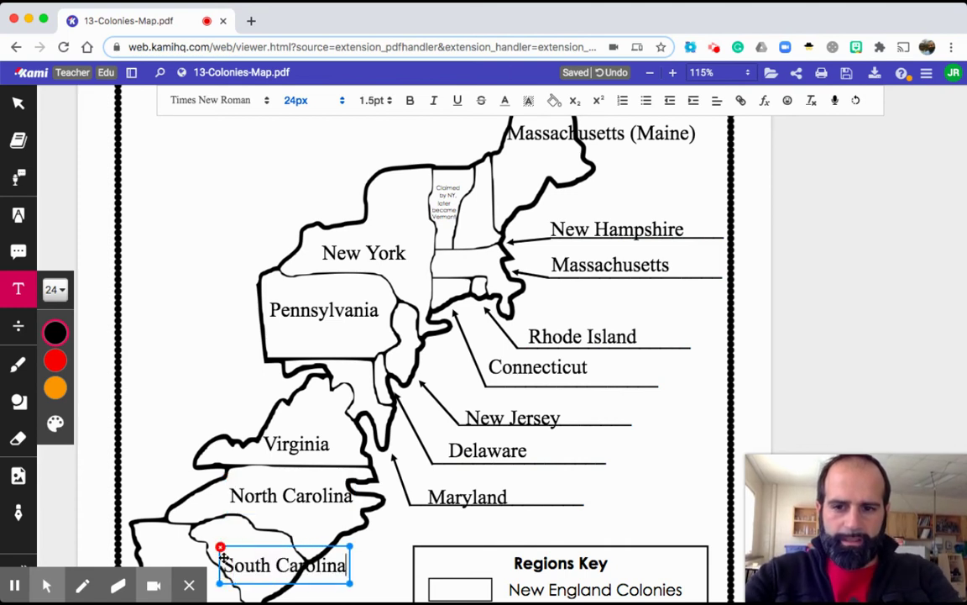
scroll(222, 557, down, 4)
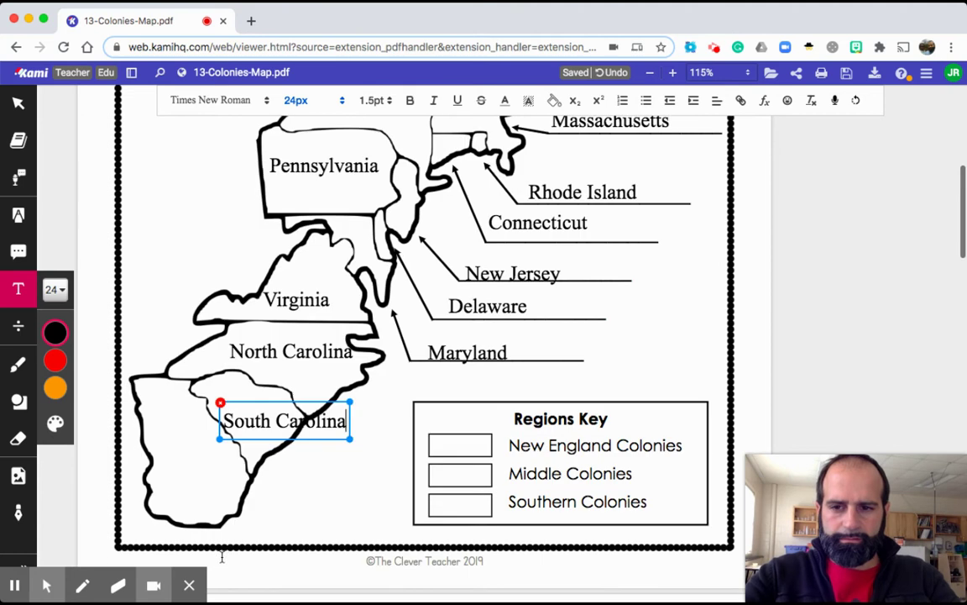
click(158, 454)
text(G)
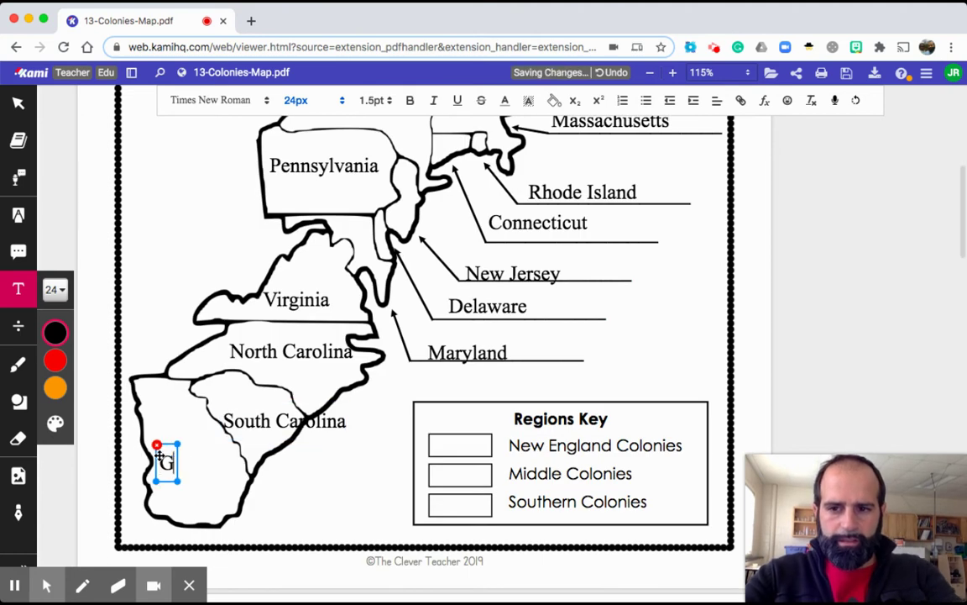
text(eorgia)
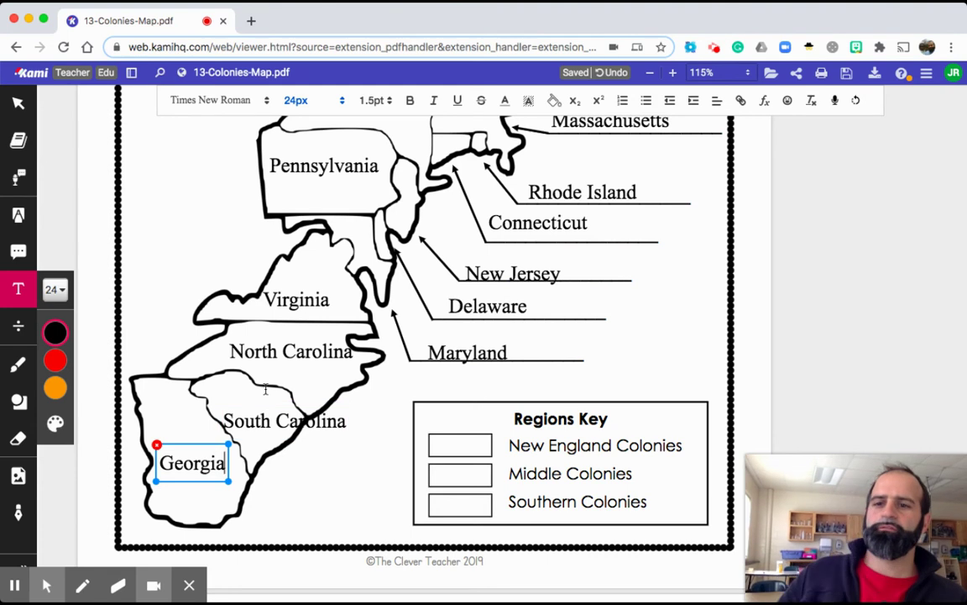
- Set the drawing pen to thickness 12 with lowered opacity and pink colour
click(19, 364)
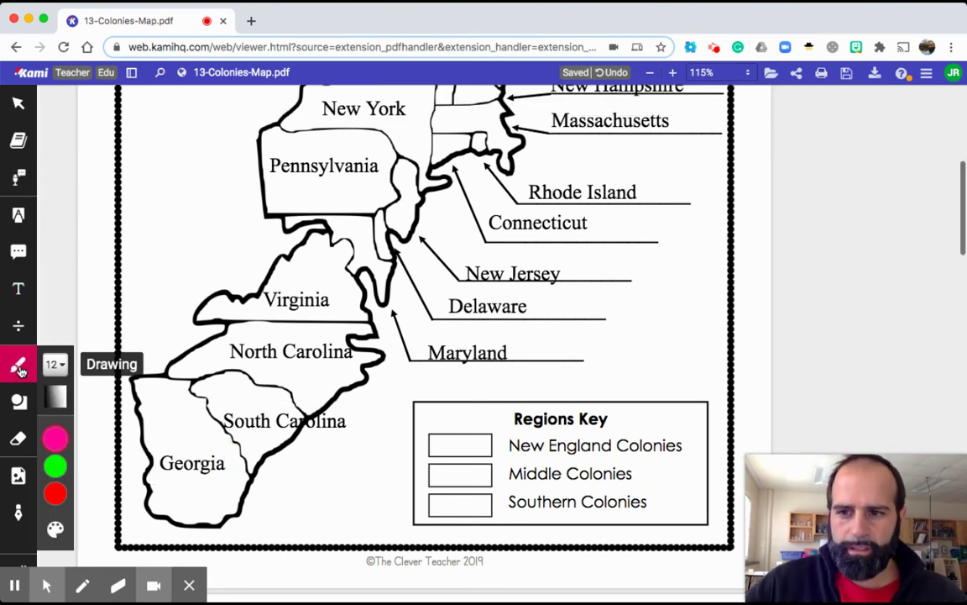
click(60, 370)
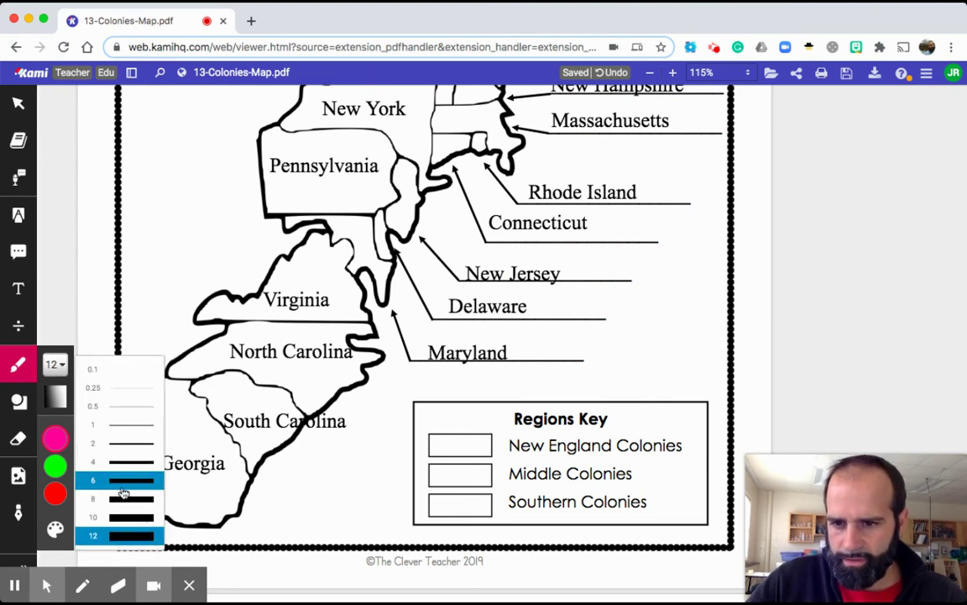
click(116, 537)
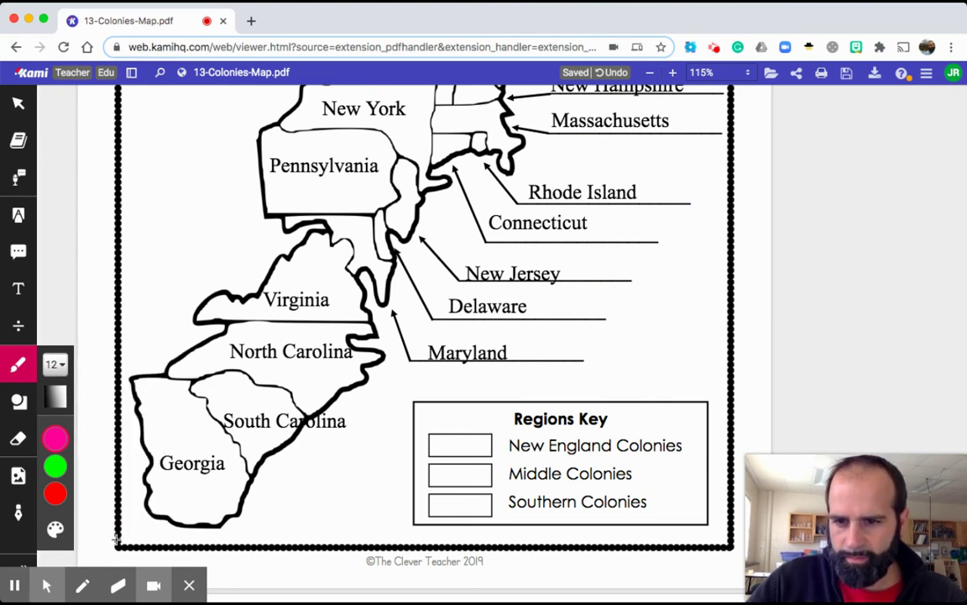
click(61, 400)
mouse_move(92, 492)
mouse_down()
mouse_move(91, 454)
mouse_move(94, 499)
mouse_up()
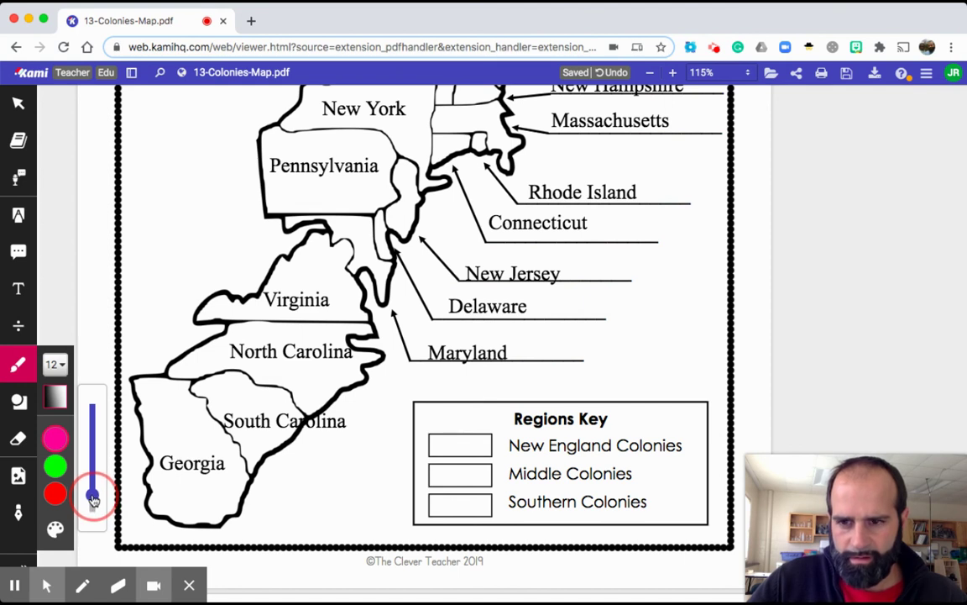
drag(93, 496, 91, 496)
click(55, 443)
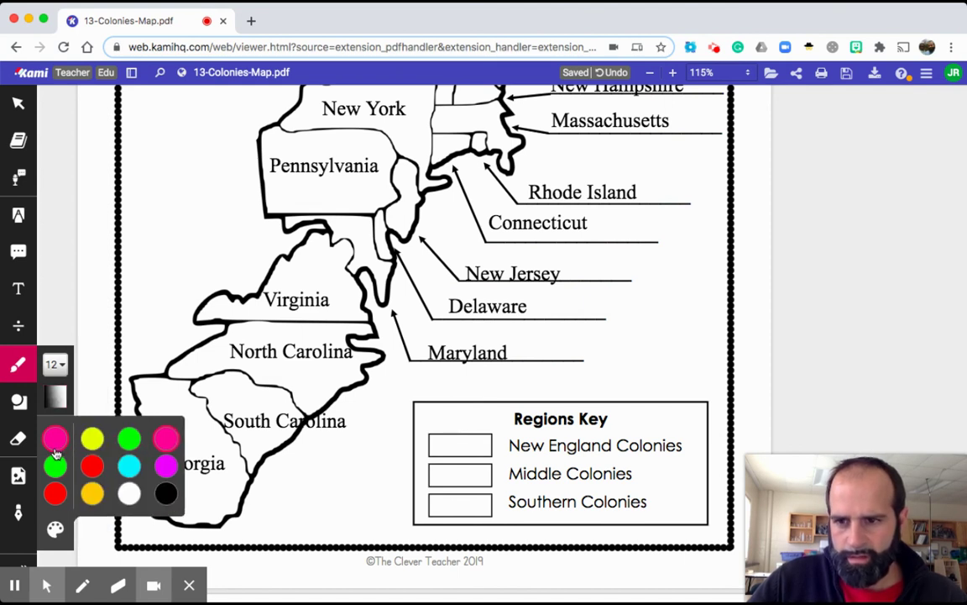
click(167, 439)
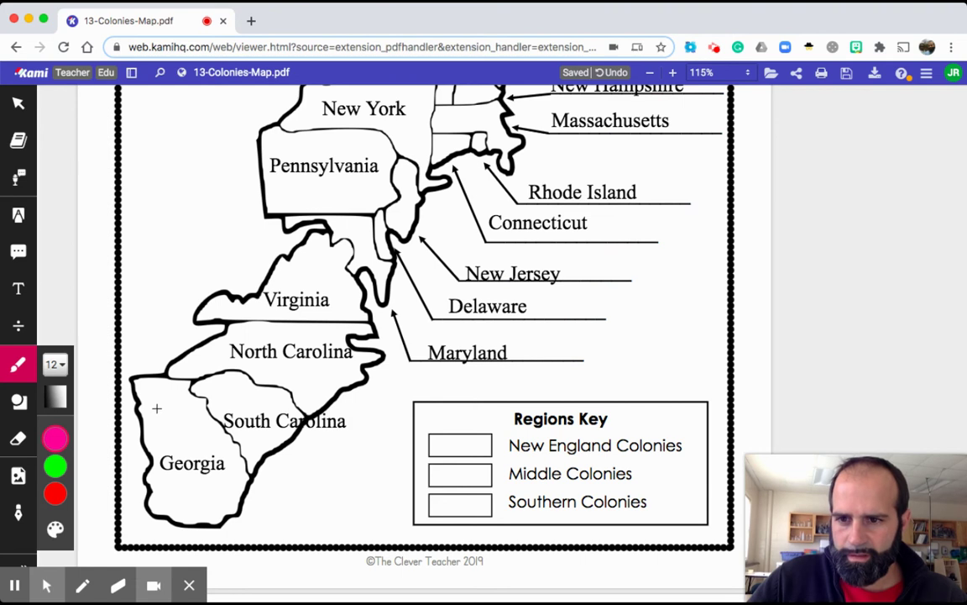
- Shade Georgia, the Carolinas and Virginia pink, and fill the Southern Colonies key box pink
mouse_move(152, 397)
mouse_down()
mouse_move(158, 409)
mouse_move(143, 388)
mouse_move(201, 355)
mouse_move(231, 316)
mouse_move(203, 311)
mouse_move(281, 257)
mouse_move(304, 220)
mouse_move(318, 224)
mouse_move(283, 221)
mouse_move(338, 218)
mouse_move(367, 238)
mouse_move(353, 274)
mouse_move(358, 326)
mouse_move(343, 348)
mouse_move(361, 375)
mouse_move(281, 430)
mouse_move(218, 510)
mouse_move(184, 511)
mouse_move(151, 479)
mouse_move(151, 416)
mouse_move(134, 378)
mouse_up()
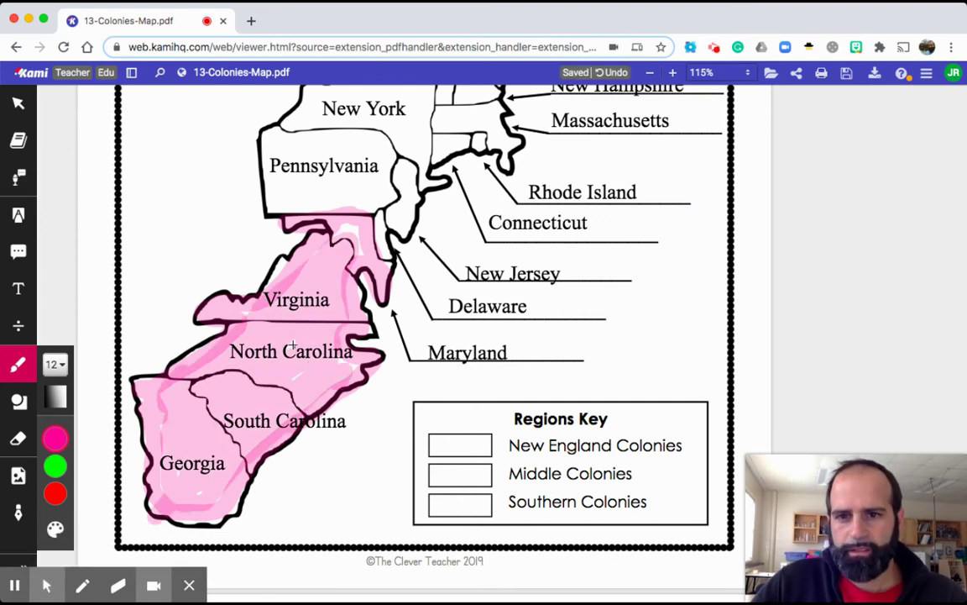
mouse_move(261, 308)
mouse_down()
mouse_move(269, 345)
mouse_move(302, 356)
mouse_move(357, 337)
mouse_up()
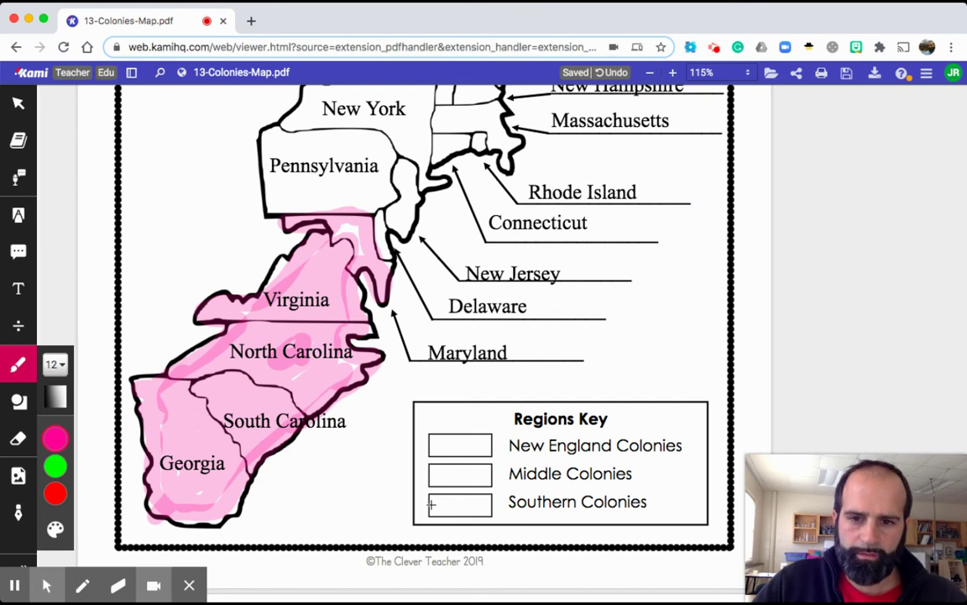
mouse_move(431, 504)
mouse_down()
mouse_move(487, 504)
mouse_move(436, 506)
mouse_up()
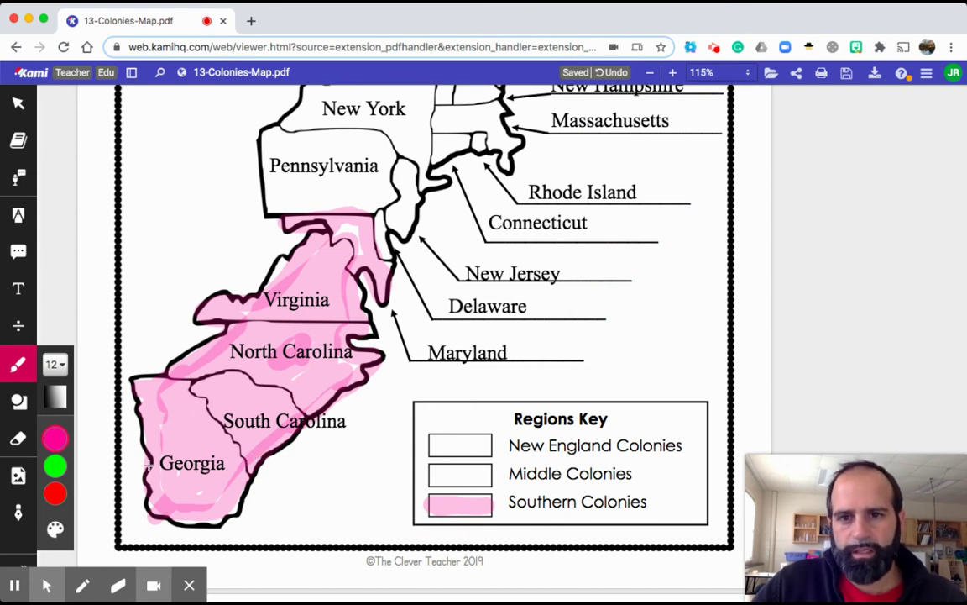
mouse_move(58, 476)
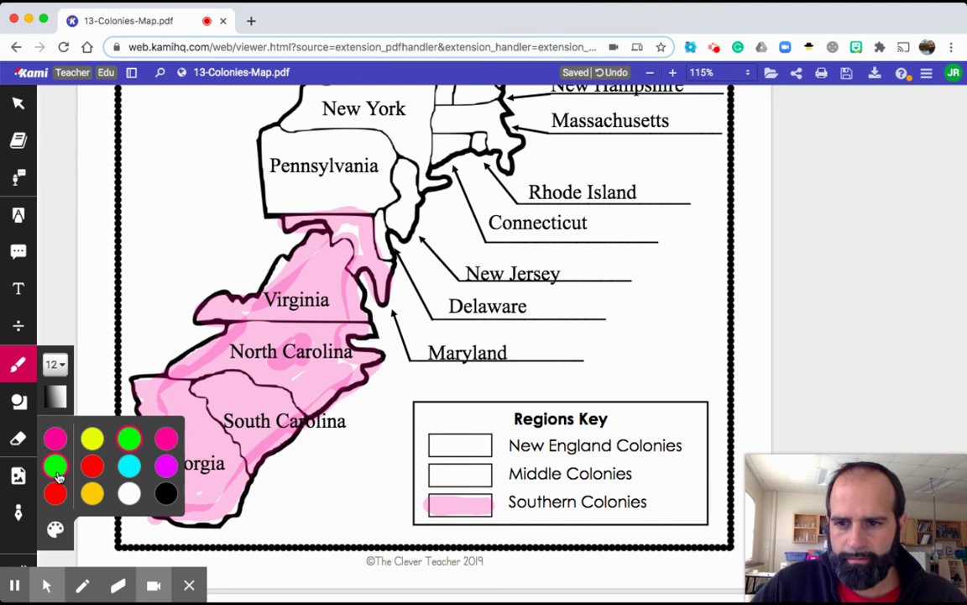
- In green, shade New York, Pennsylvania, New Jersey, Delaware and the Middle Colonies key box
click(56, 467)
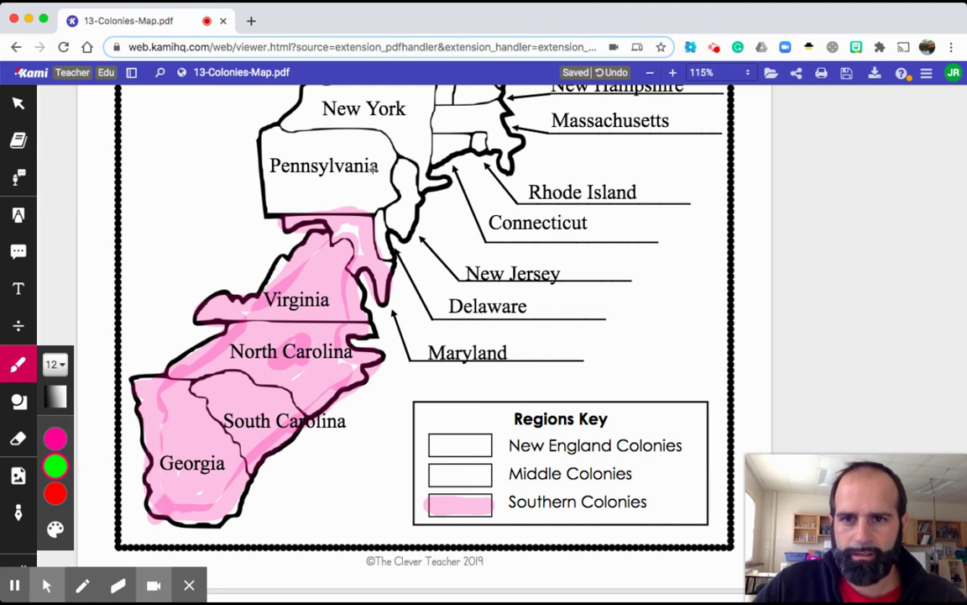
scroll(373, 168, up, 4)
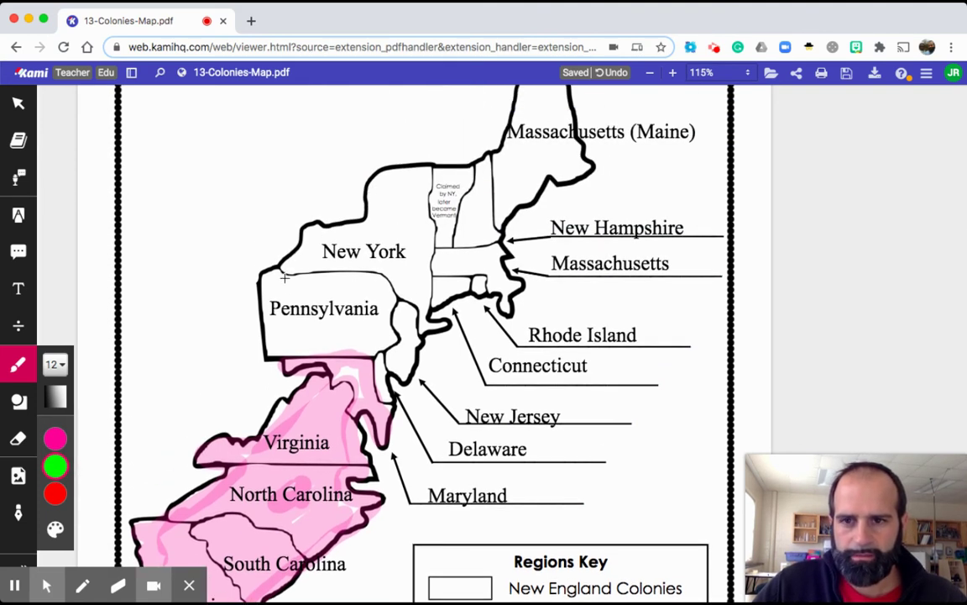
mouse_move(289, 266)
mouse_down()
mouse_move(276, 278)
mouse_move(269, 343)
mouse_move(359, 340)
mouse_move(385, 363)
mouse_move(385, 392)
mouse_move(395, 351)
mouse_move(404, 369)
mouse_move(424, 317)
mouse_move(417, 185)
mouse_move(403, 178)
mouse_move(374, 195)
mouse_move(286, 270)
mouse_move(276, 290)
mouse_move(294, 334)
mouse_move(334, 328)
mouse_up()
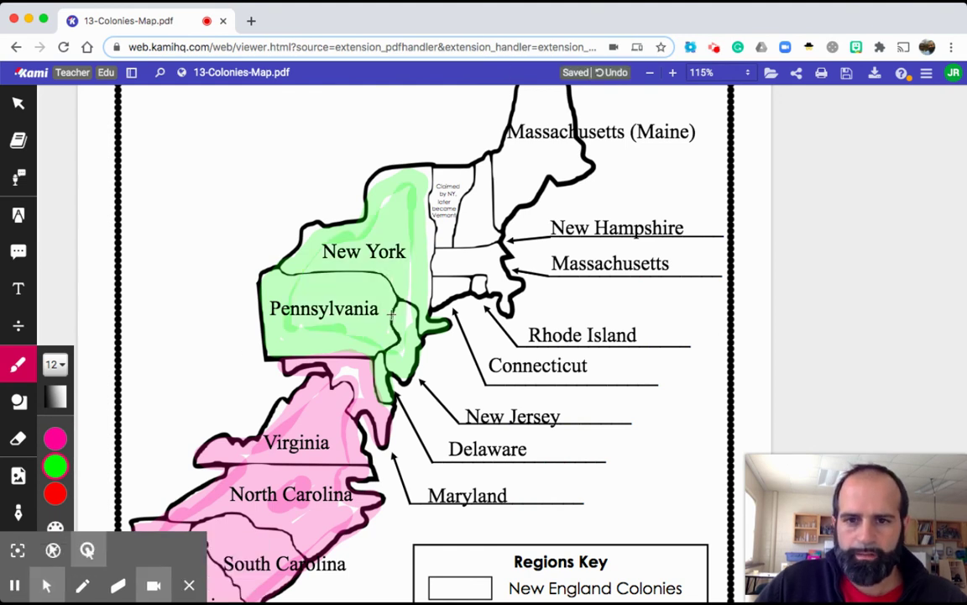
scroll(503, 491, down, 3)
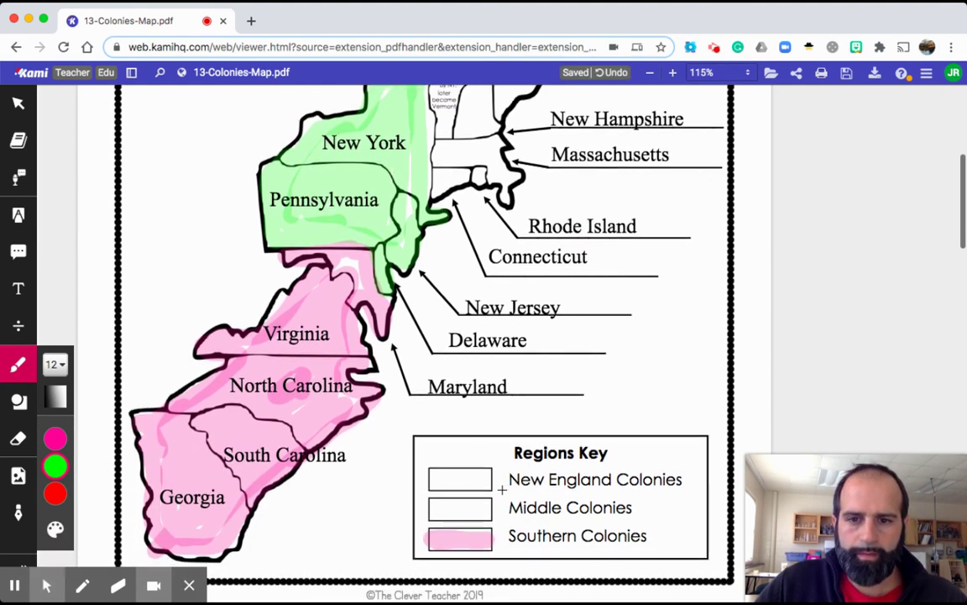
mouse_move(430, 509)
mouse_down()
mouse_move(493, 508)
mouse_move(435, 507)
mouse_up()
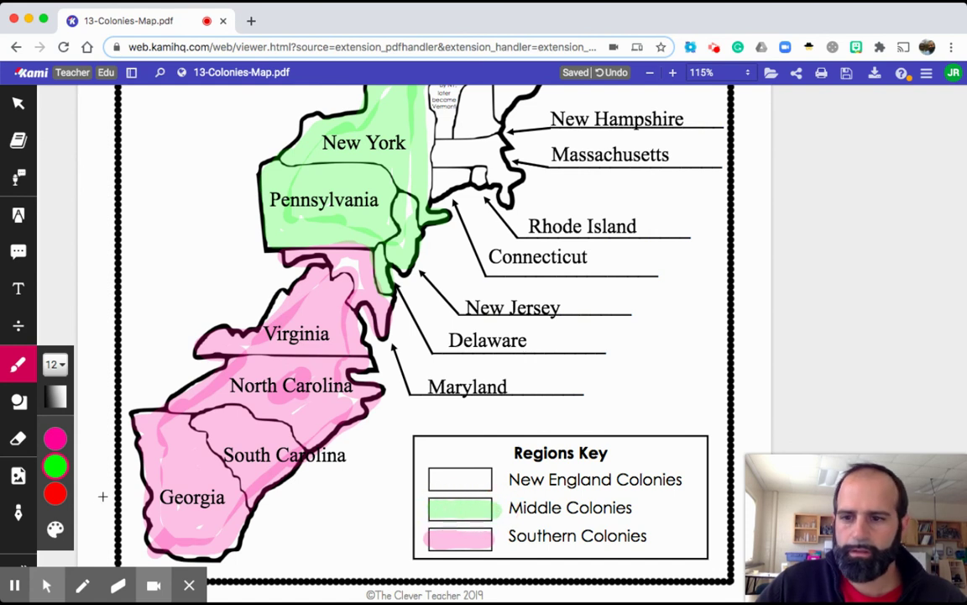
mouse_move(46, 501)
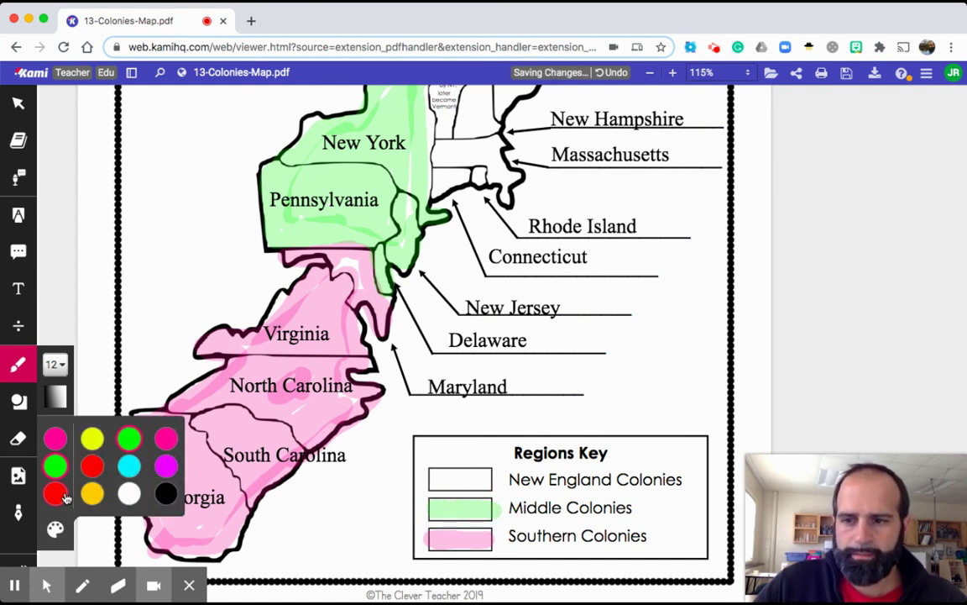
- Choose yellow for the highlighter, then check the answer-key page and return to the map
click(93, 447)
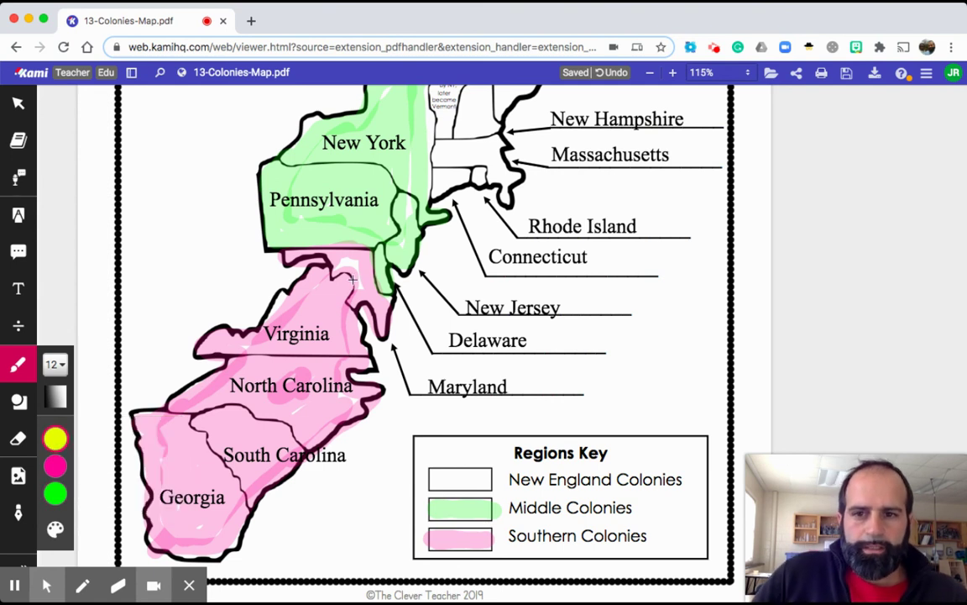
scroll(353, 279, up, 4)
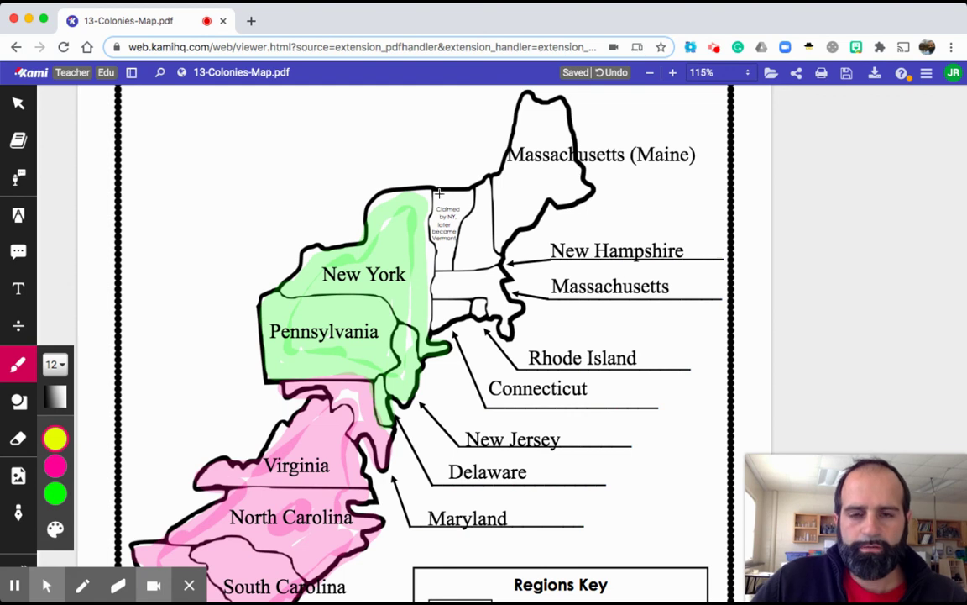
scroll(438, 193, down, 15)
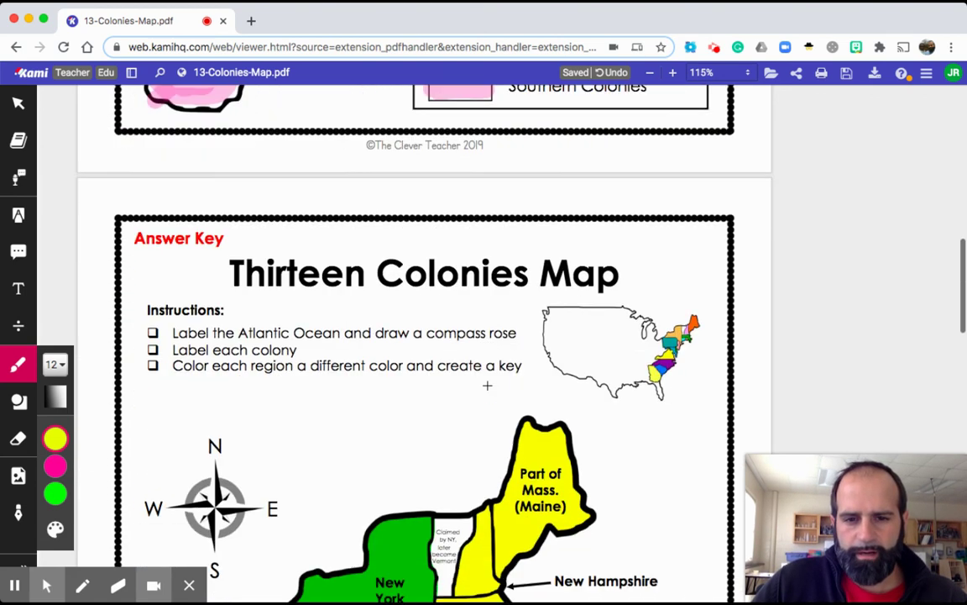
scroll(487, 384, down, 4)
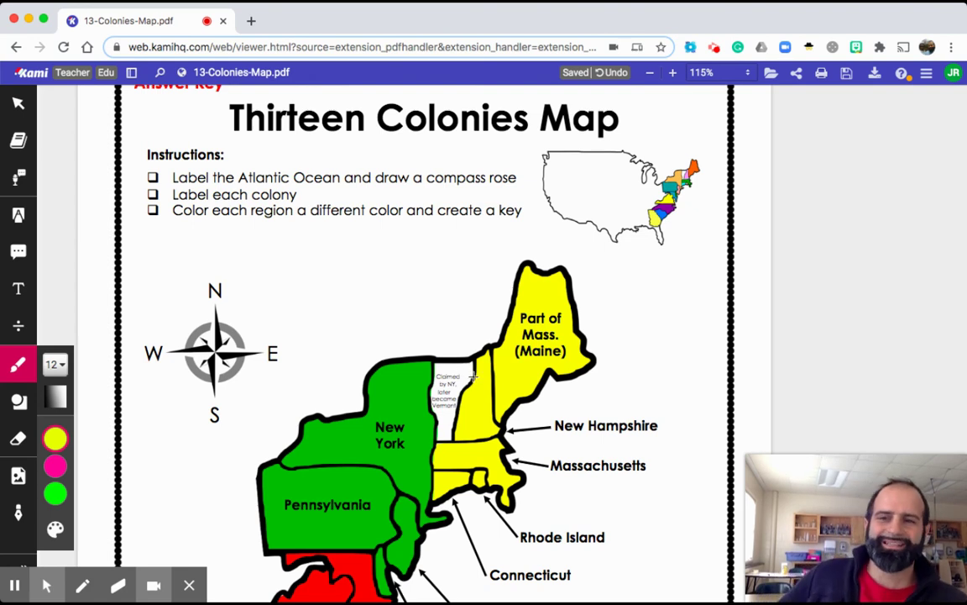
scroll(472, 377, down, 1)
scroll(473, 377, up, 20)
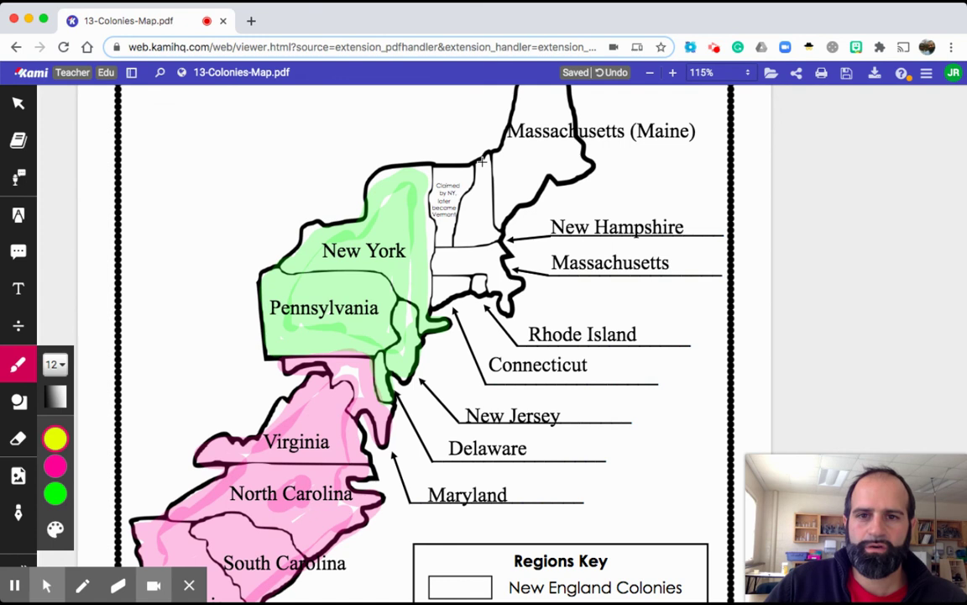
- Shade the New England colonies and the New England key box yellow
mouse_move(481, 162)
mouse_down()
mouse_move(442, 292)
mouse_move(479, 277)
mouse_move(517, 300)
mouse_move(497, 276)
mouse_move(506, 199)
mouse_move(556, 166)
mouse_move(576, 171)
mouse_move(555, 88)
mouse_move(518, 89)
mouse_move(501, 151)
mouse_move(553, 87)
mouse_move(551, 142)
mouse_move(540, 156)
mouse_move(525, 151)
mouse_move(484, 201)
mouse_move(449, 265)
mouse_move(480, 280)
mouse_move(495, 211)
mouse_move(542, 126)
mouse_move(584, 170)
mouse_up()
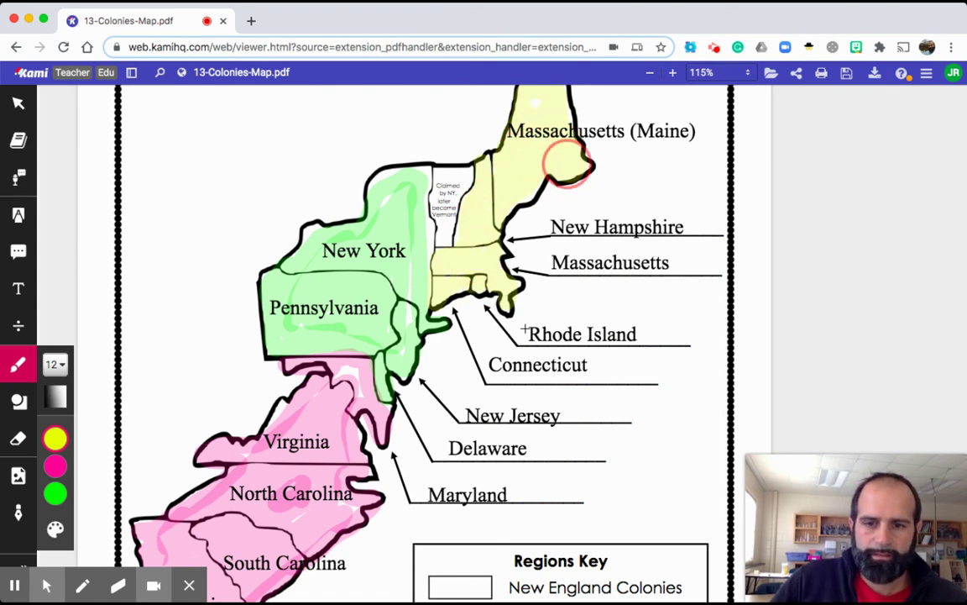
scroll(525, 330, down, 4)
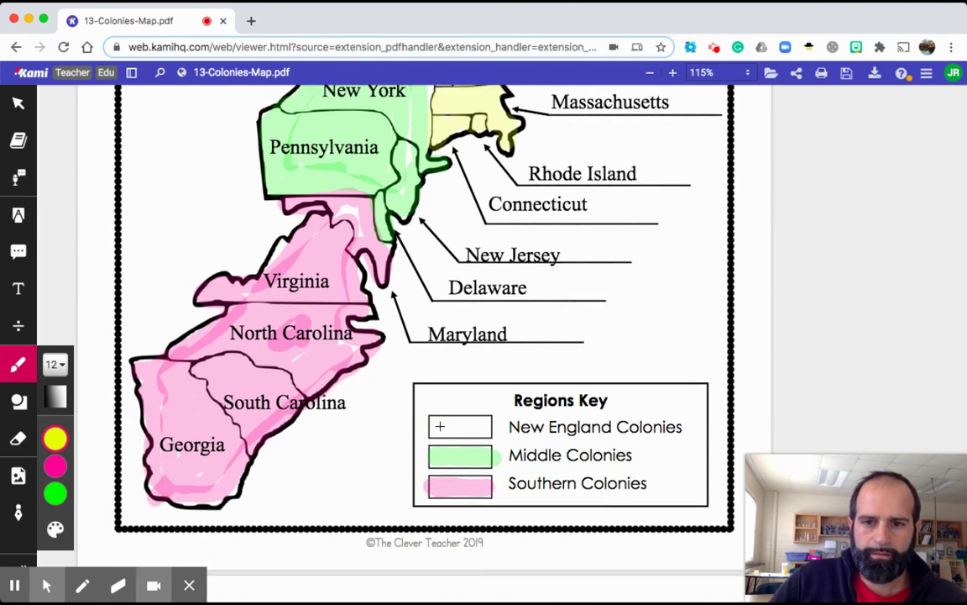
drag(440, 427, 483, 427)
scroll(609, 315, up, 1)
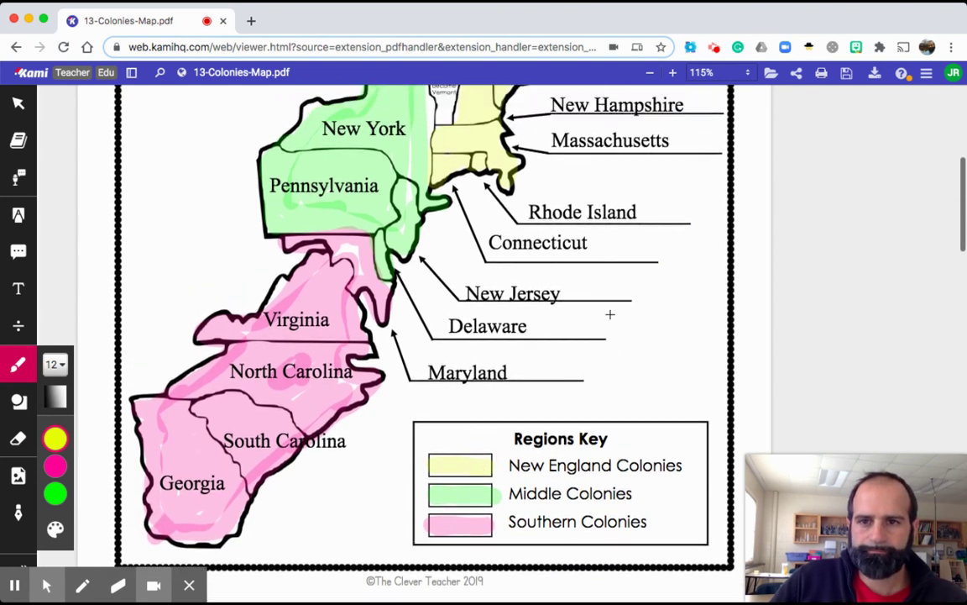
scroll(610, 315, up, 3)
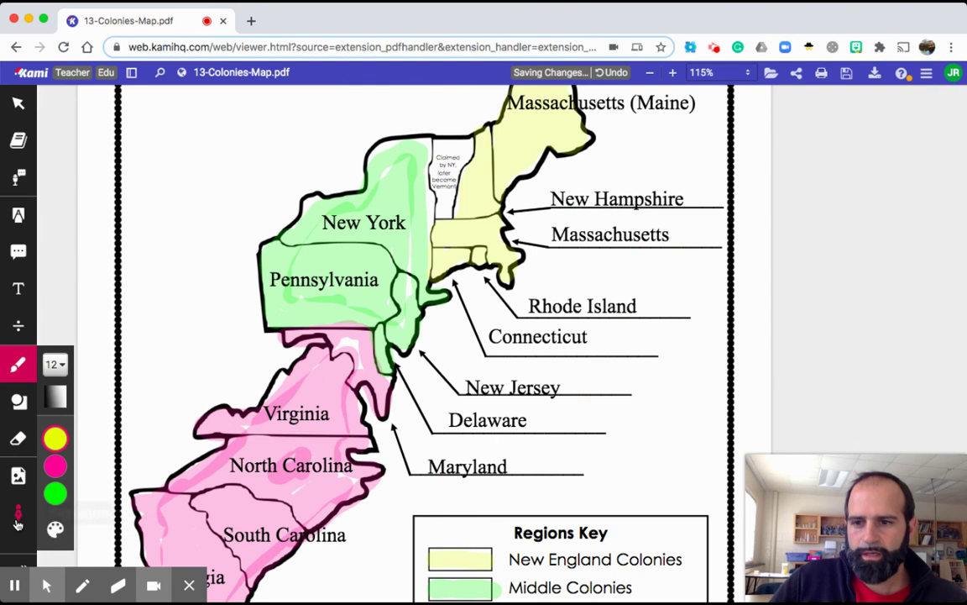
- Touch up the pink shading around Virginia and Maryland
mouse_move(49, 476)
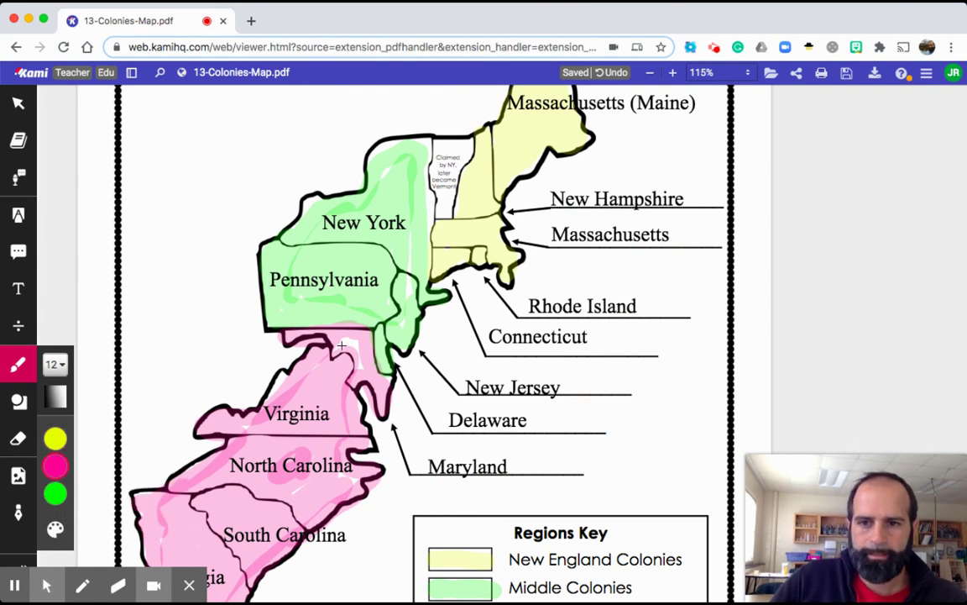
mouse_move(341, 344)
mouse_down()
mouse_move(332, 323)
mouse_move(358, 374)
mouse_up()
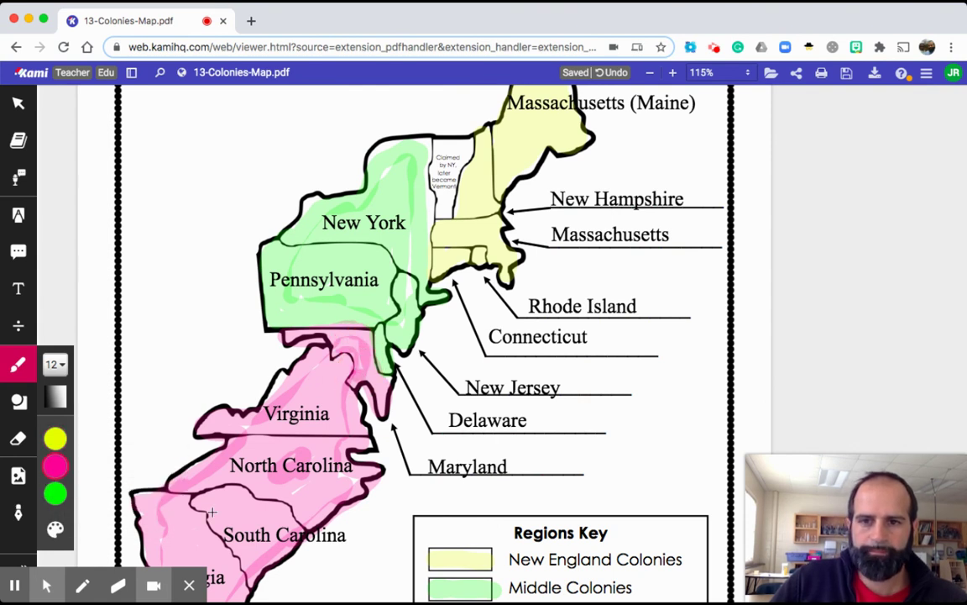
scroll(300, 460, down, 1)
scroll(457, 352, up, 1)
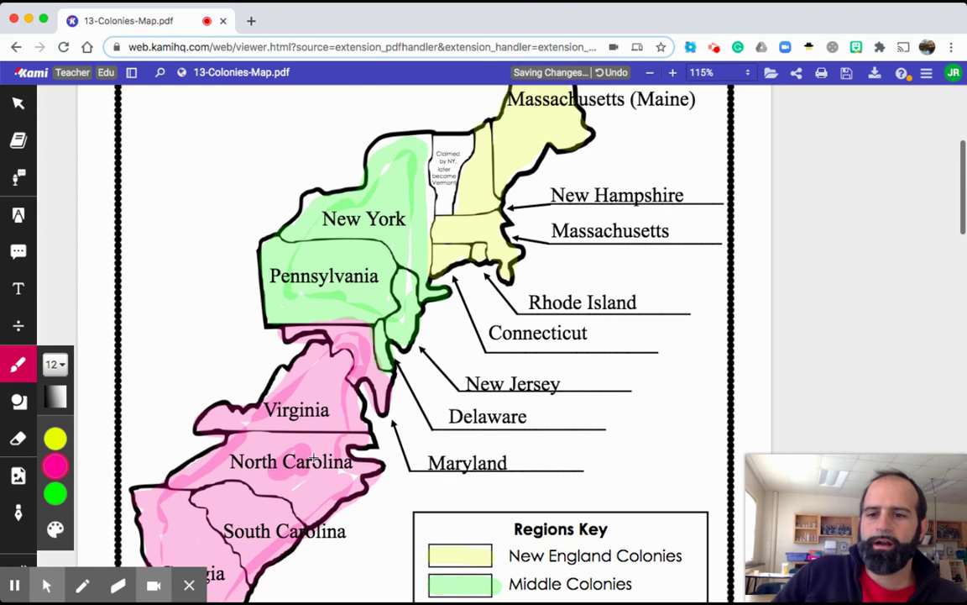